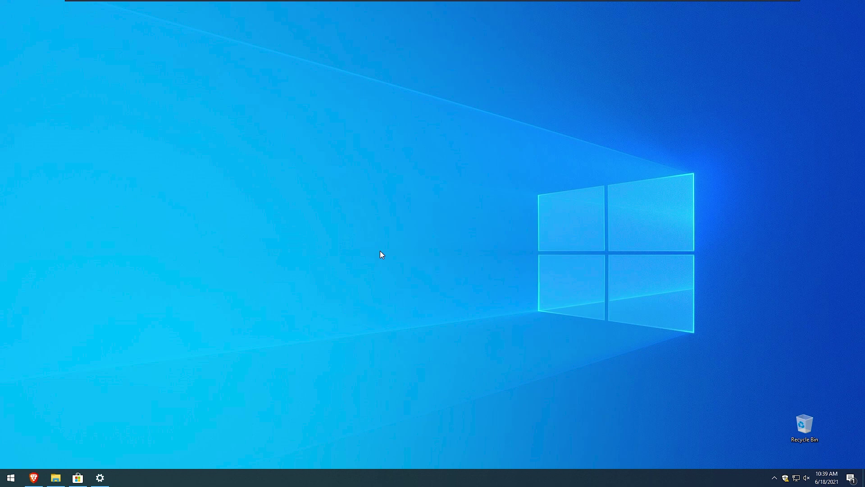
- Download and save the Windows 10 Insider Preview Icon Theme zip from DeviantArt
left_click(33, 477)
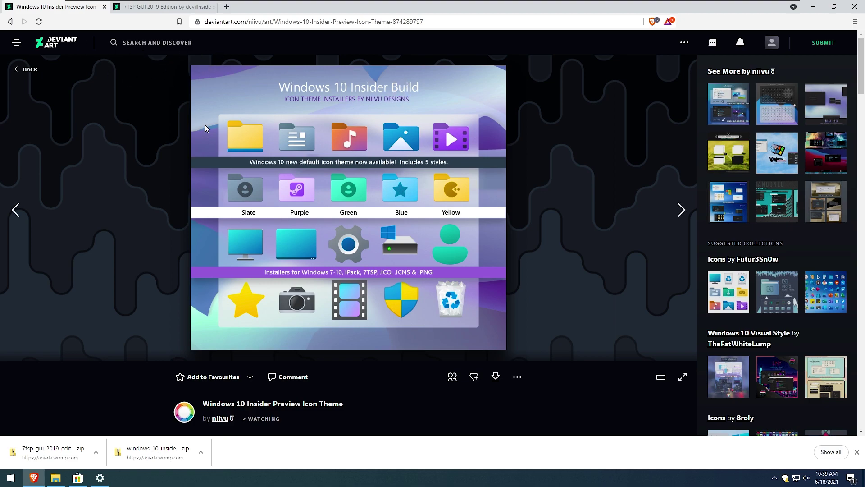
left_click(497, 378)
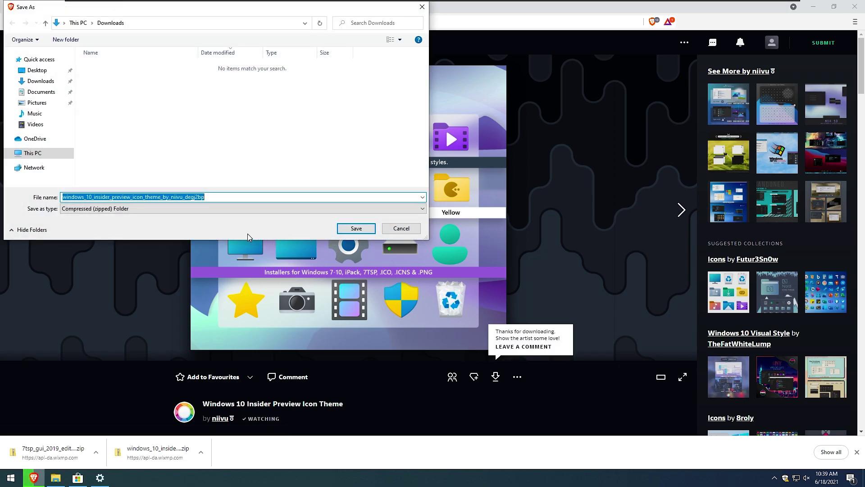
left_click(366, 227)
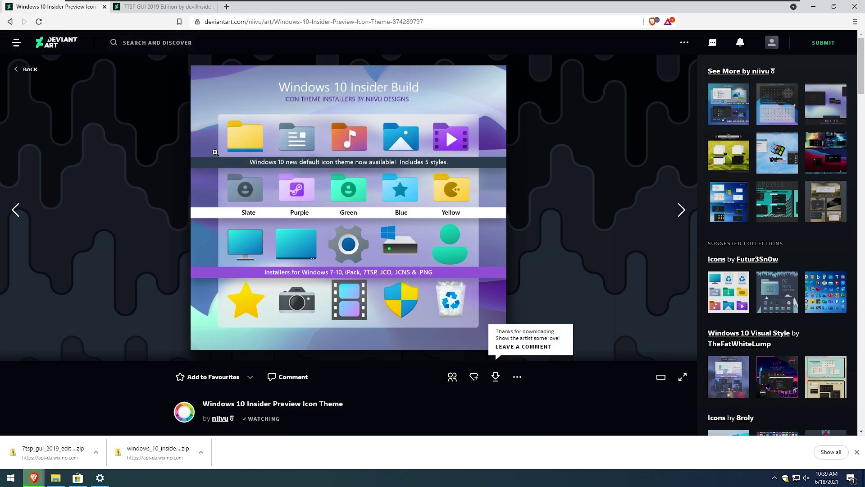
- Download and save the 7TSP GUI 2019 Edition zip to Downloads
left_click(153, 8)
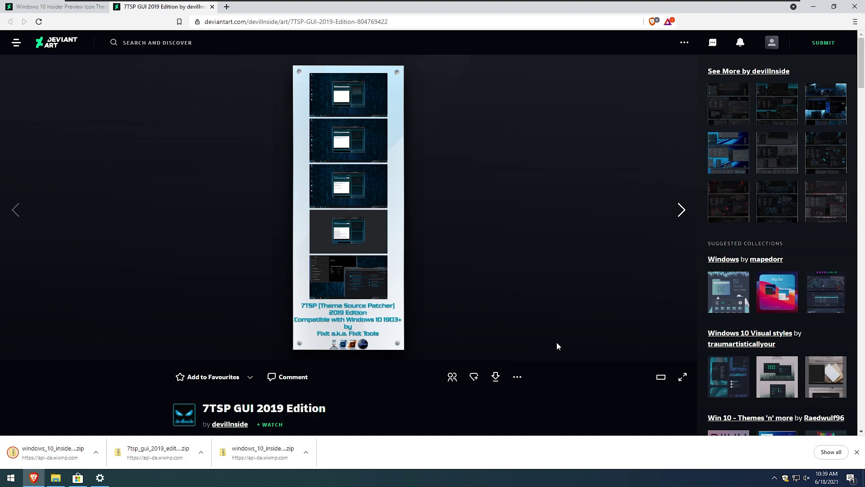
left_click(496, 377)
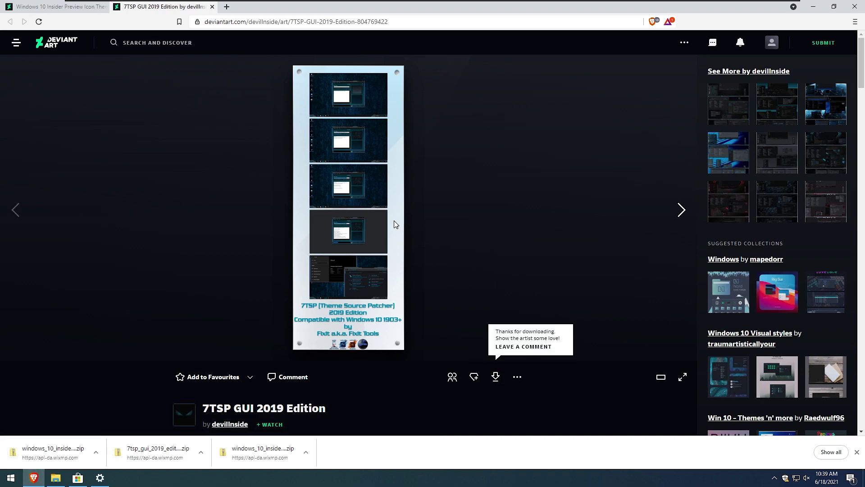
left_click(356, 227)
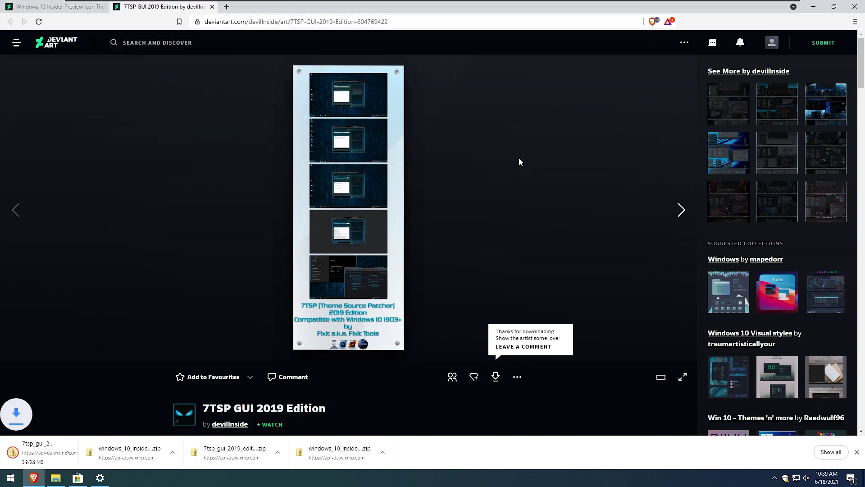
- Extract the Windows 10 Insider Preview icon theme zip in Downloads
key("super+d")
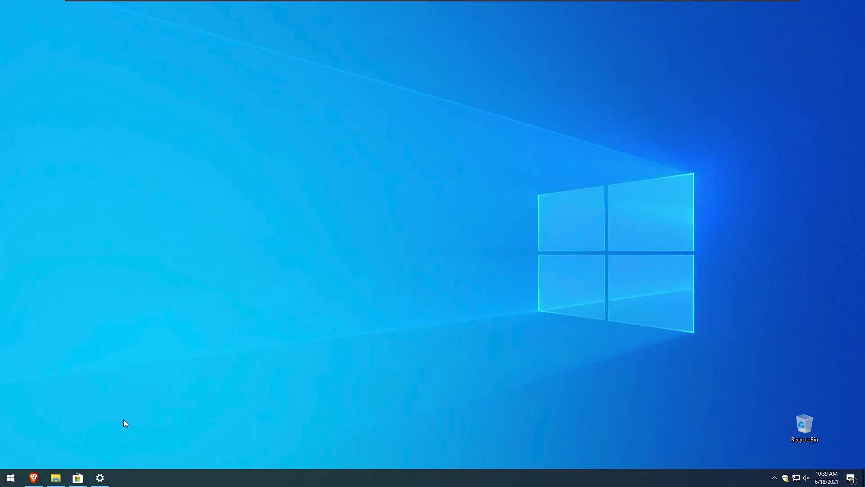
left_click(55, 477)
double_click(336, 176)
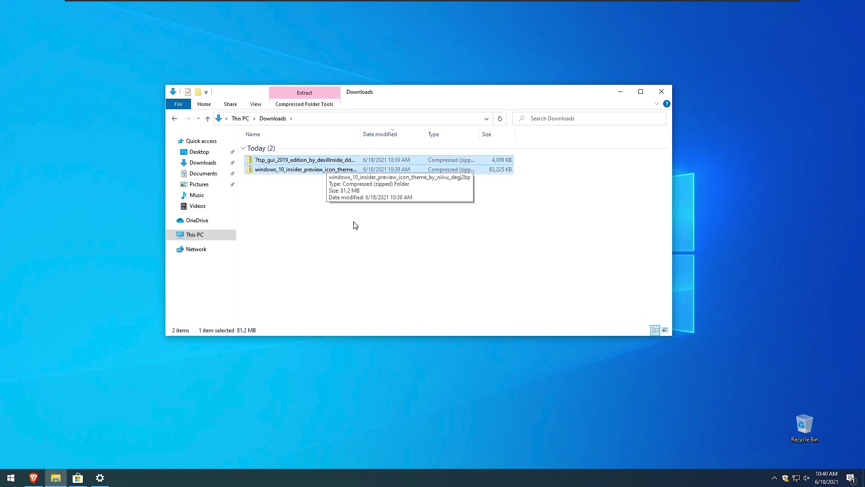
left_click(356, 224)
left_click(338, 170)
right_click(338, 170)
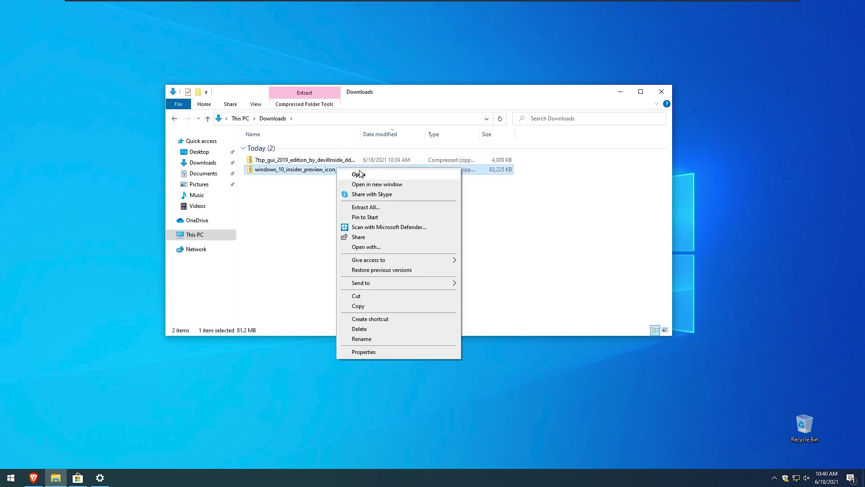
left_click(386, 208)
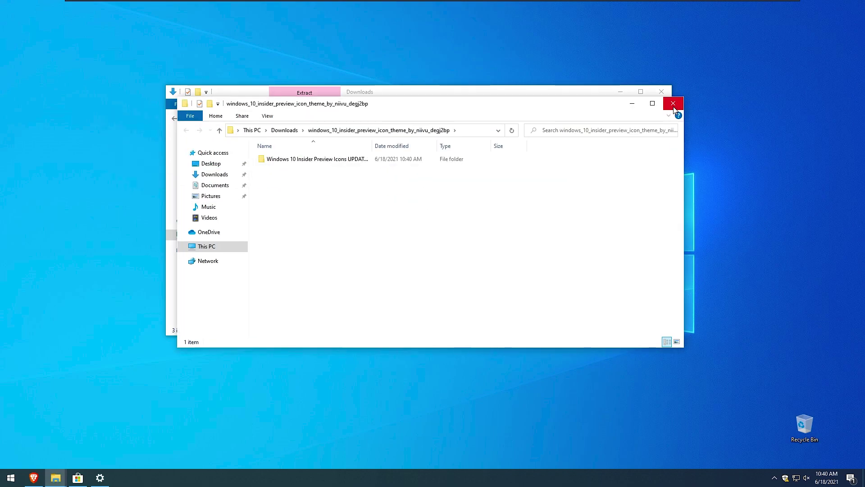
left_click(674, 104)
- Extract the 7tsp GUI zip into Downloads
right_click(350, 161)
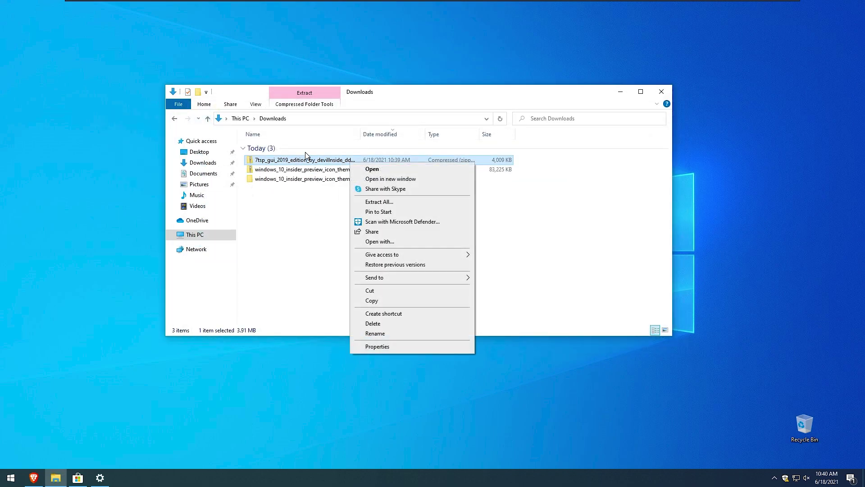
left_click(396, 202)
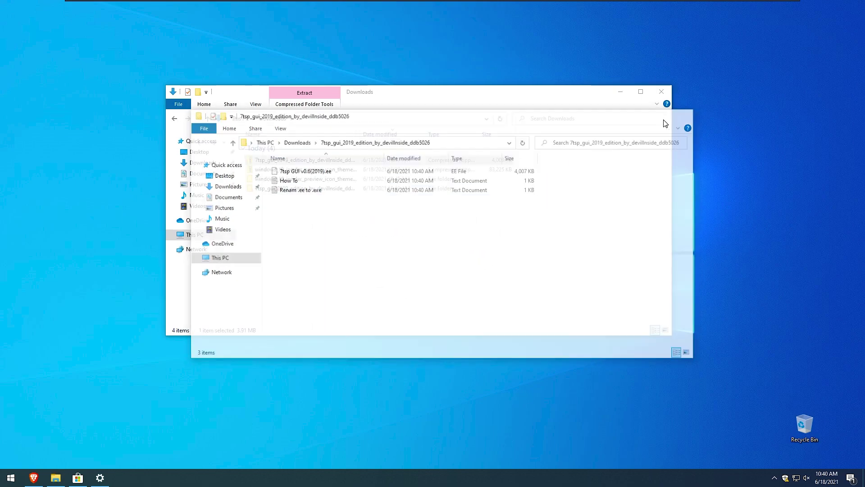
left_click(302, 188)
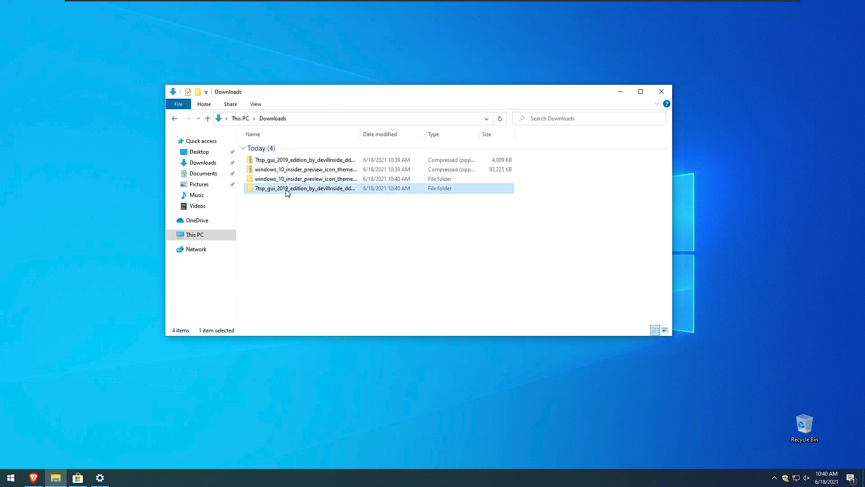
- Rename 7tsp GUI v0.6(2019).ee to end in .exe, confirming the extension change
double_click(284, 190)
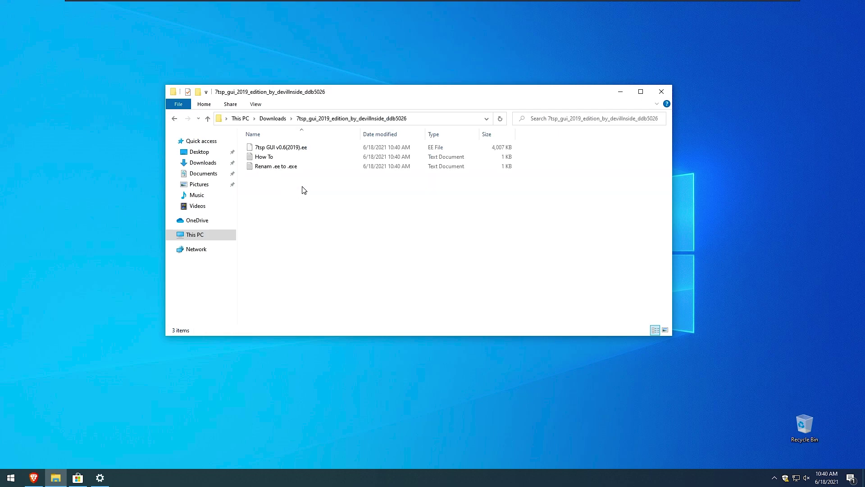
left_click(301, 150)
right_click(327, 149)
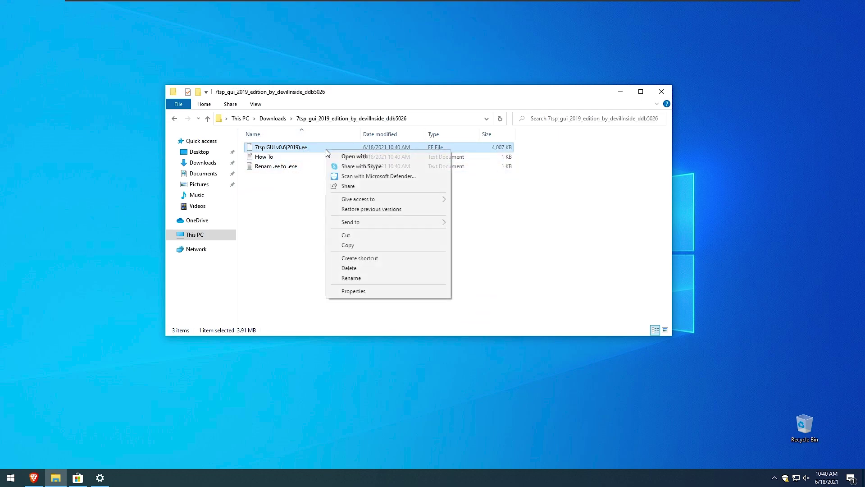
left_click(360, 277)
key("End")
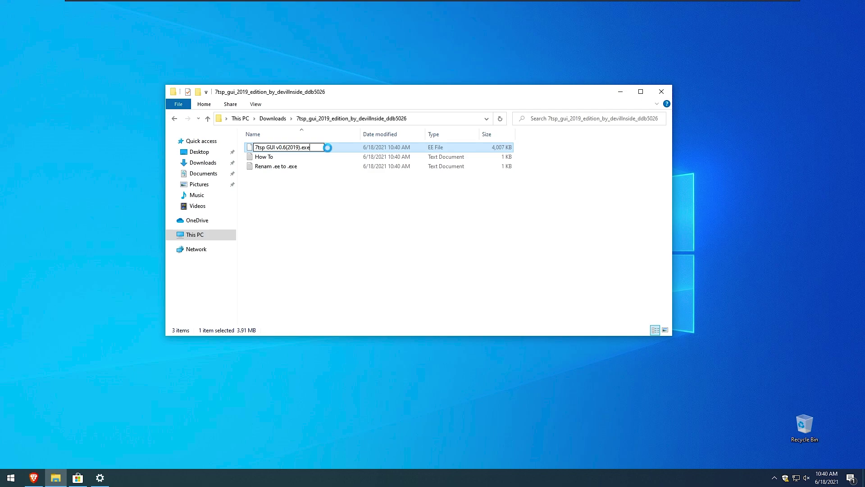
key("Return")
left_click(469, 242)
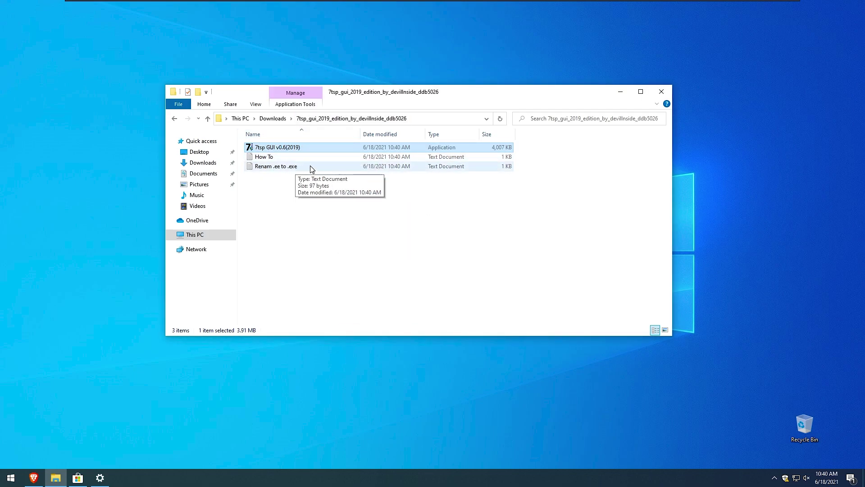
key("alt+Left")
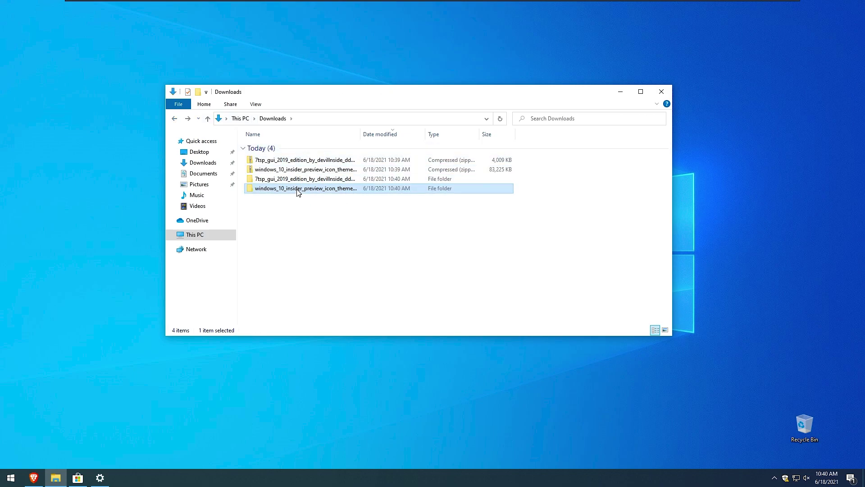
- In UPDATE 6 > 7TSP Themes, rename the New (default) pack from .7z.remove to .7z
double_click(298, 189)
double_click(305, 148)
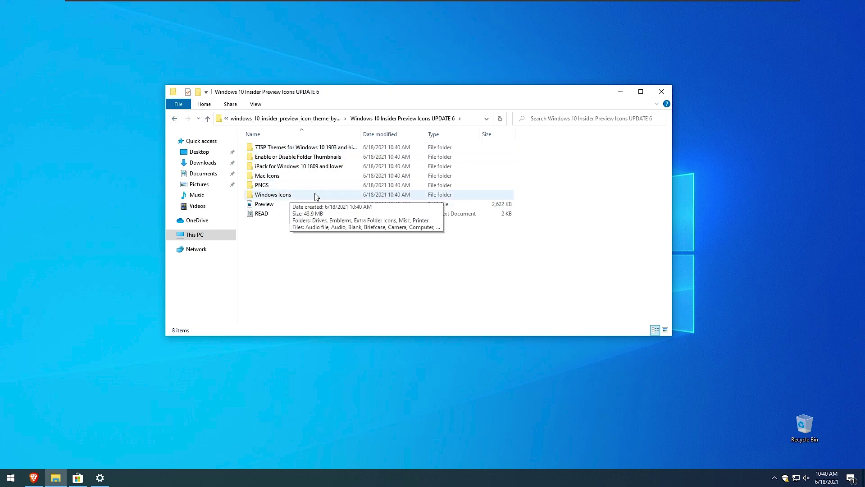
double_click(310, 149)
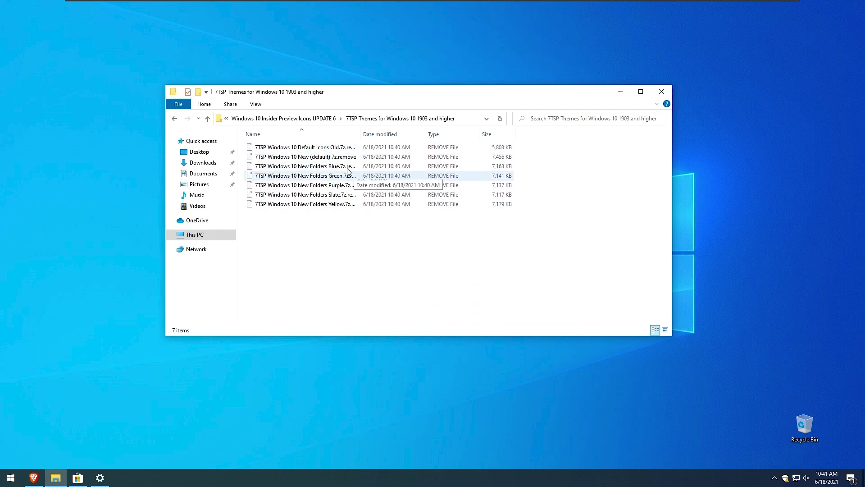
left_click(345, 158)
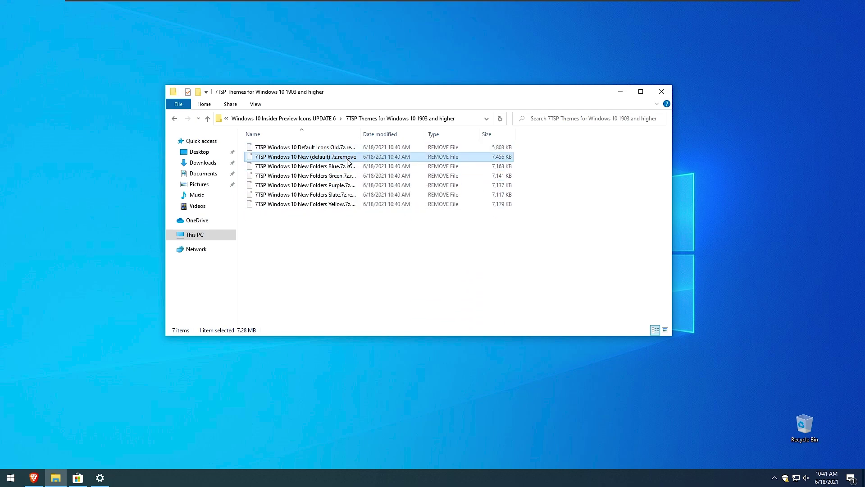
right_click(350, 161)
left_click(397, 286)
key("End")
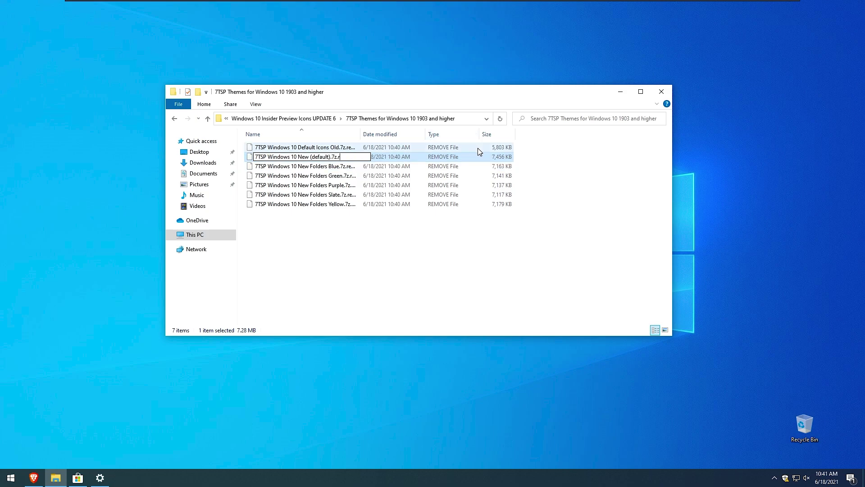
key("BackSpace")
key("BackSpace")
key("BackSpace")
key("Return")
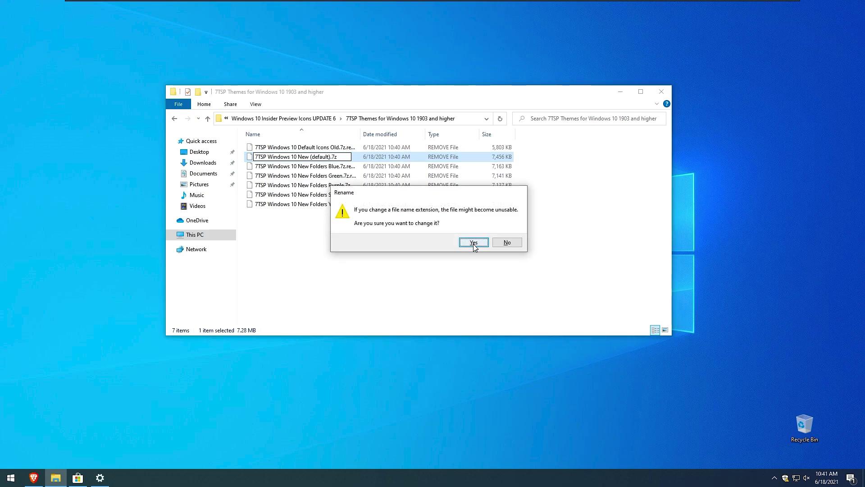
left_click(472, 243)
- Go back to Downloads and open the extracted 7tsp folder
left_click(179, 119)
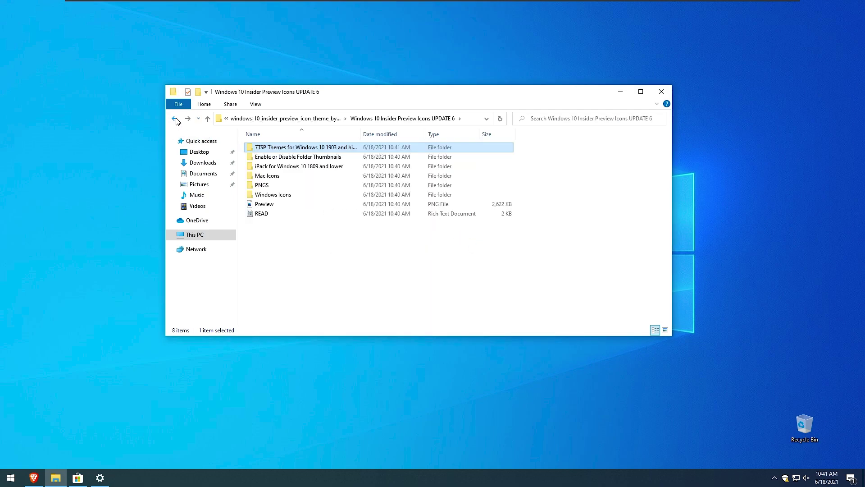
left_click(179, 120)
left_click(178, 121)
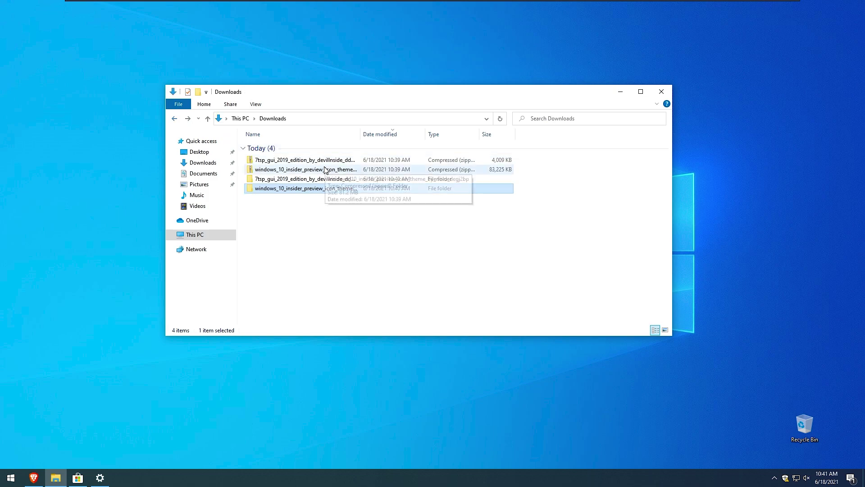
double_click(293, 177)
- Launch 7tsp GUI, allow it to make changes, and accept the agreement
double_click(321, 153)
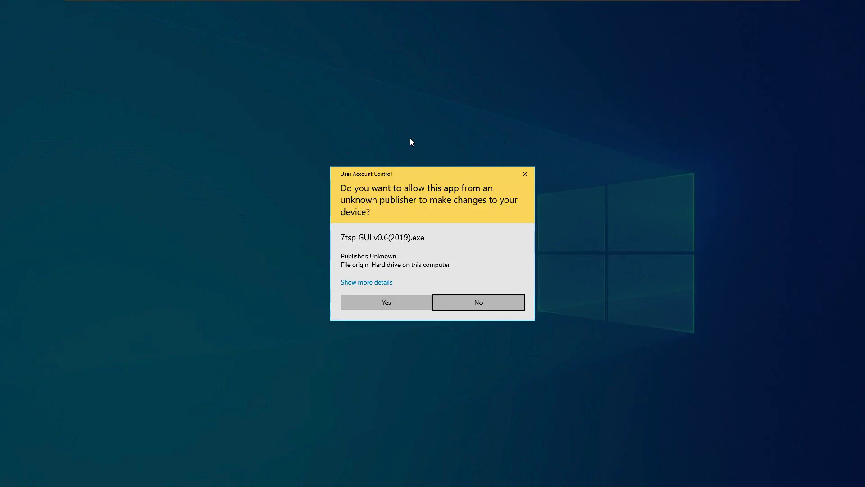
left_click(399, 300)
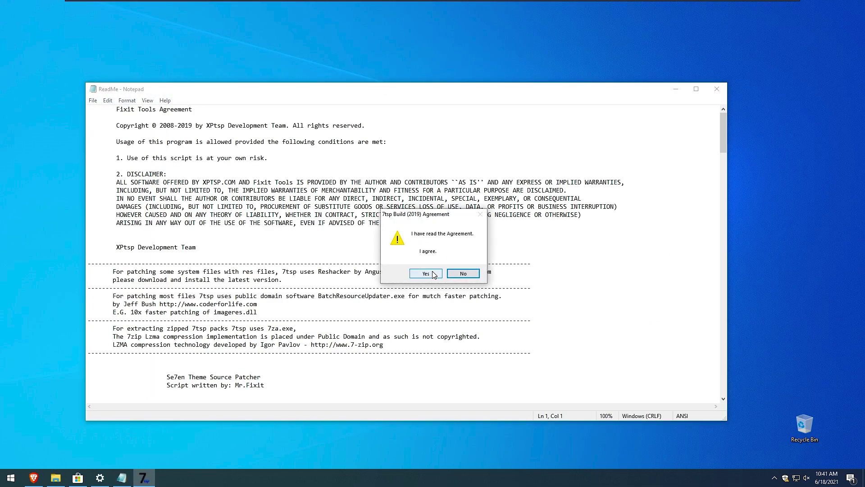
left_click(432, 273)
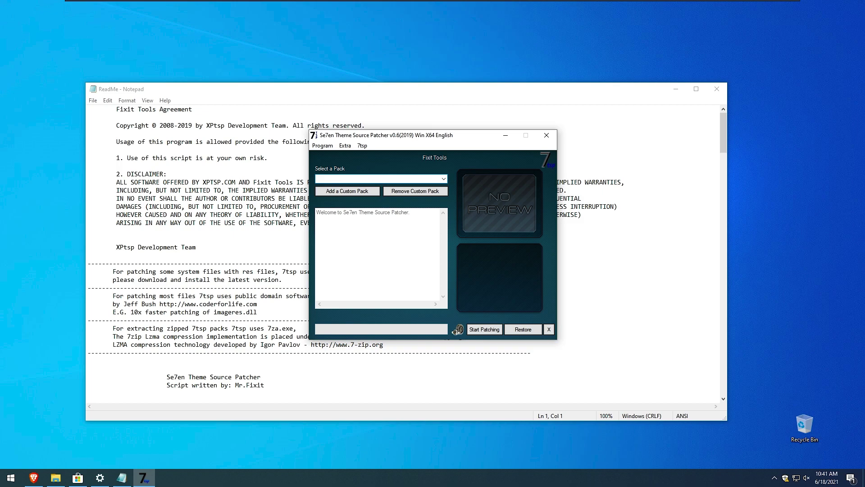
- Load 7TSP Windows 10 New (default).7z from the 7TSP Themes folder as a custom pack
left_click(362, 193)
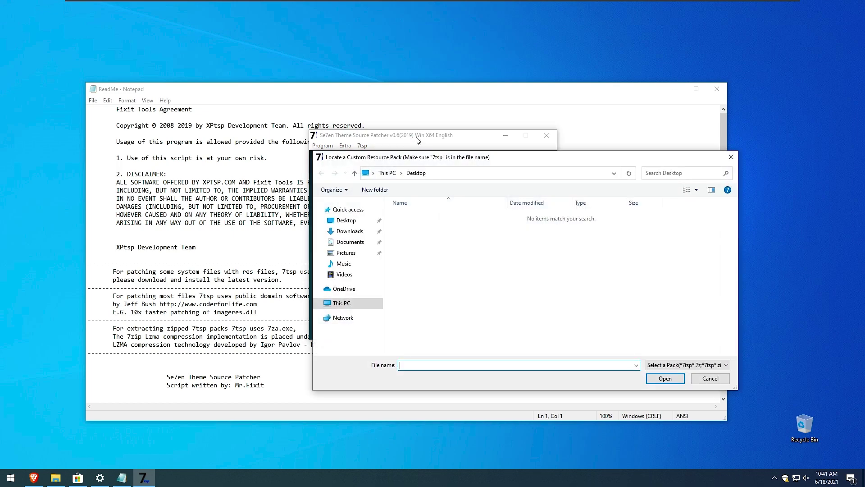
left_click(350, 231)
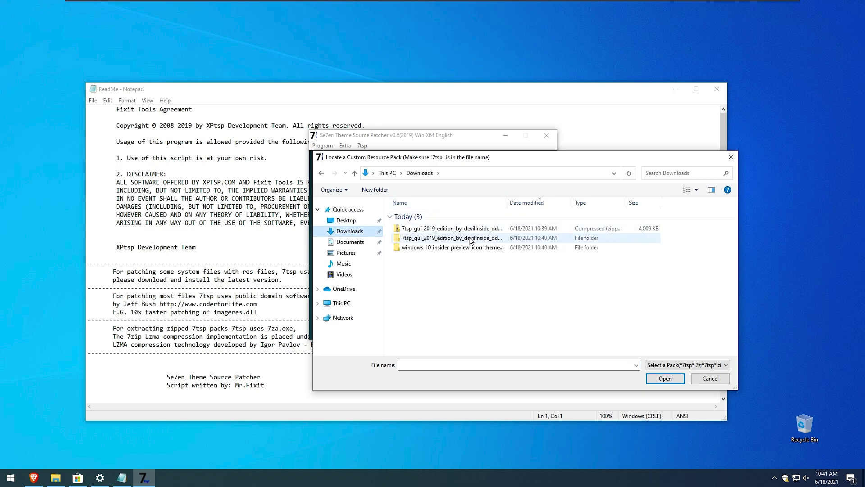
double_click(456, 251)
double_click(455, 216)
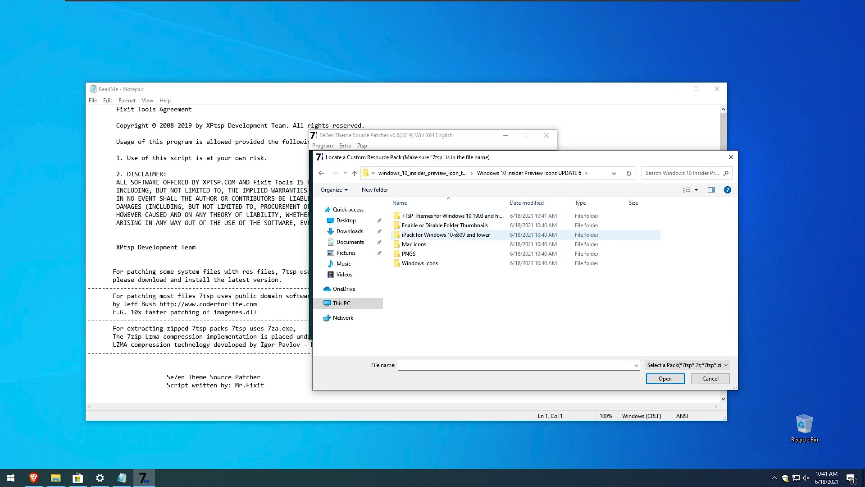
double_click(451, 216)
left_click(451, 217)
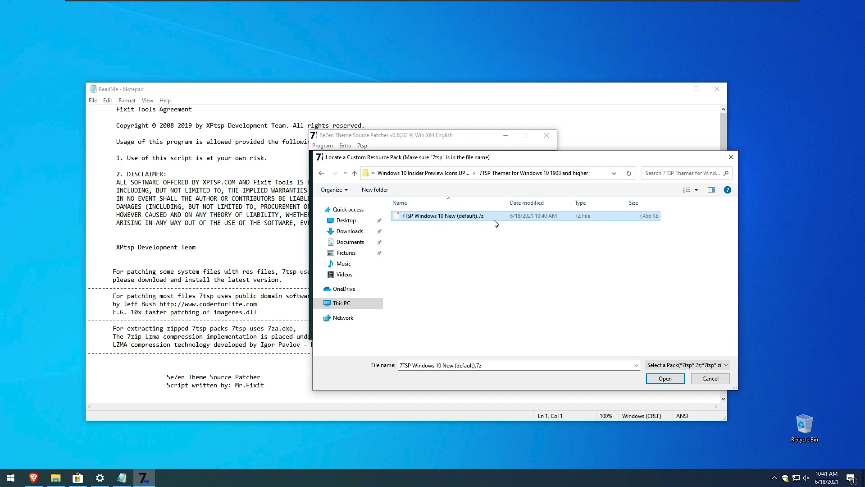
left_click(665, 378)
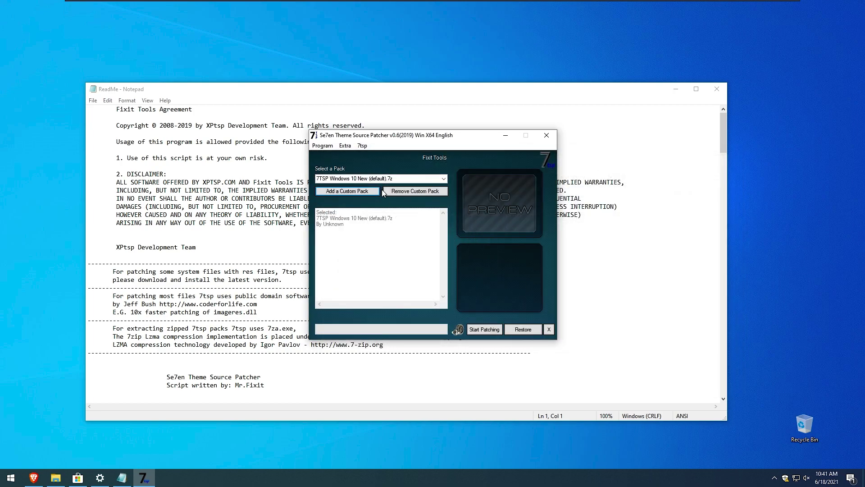
- Save the patch options, then start patching the system and confirm the prompt
left_click(482, 328)
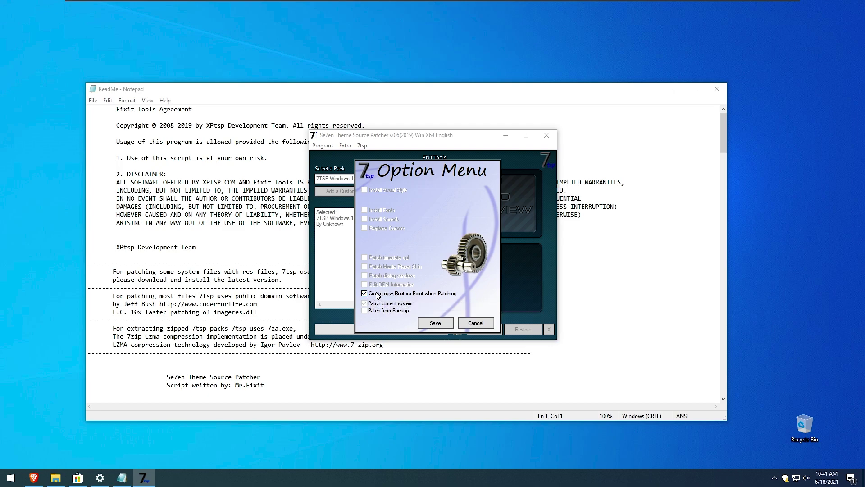
left_click(436, 323)
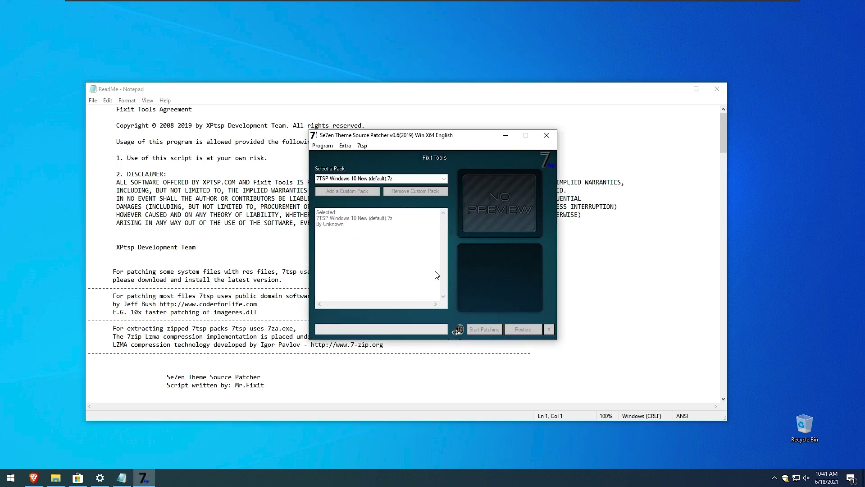
left_click_drag(440, 143, 423, 138)
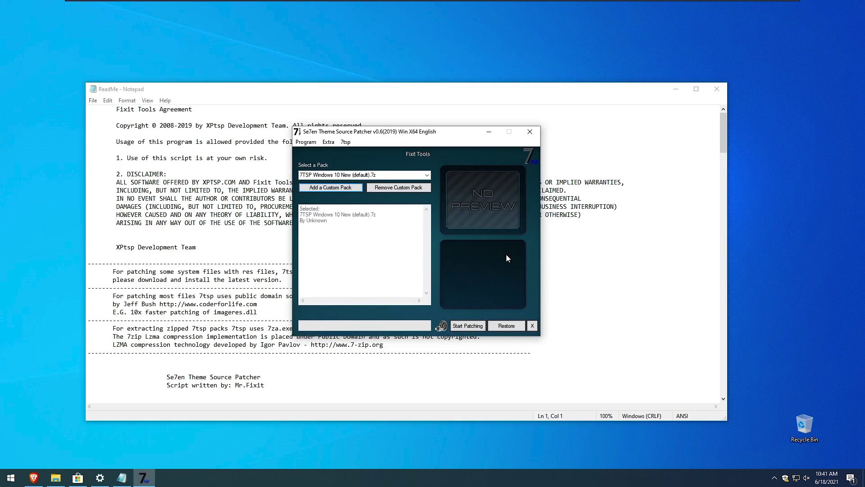
left_click(463, 326)
left_click(442, 284)
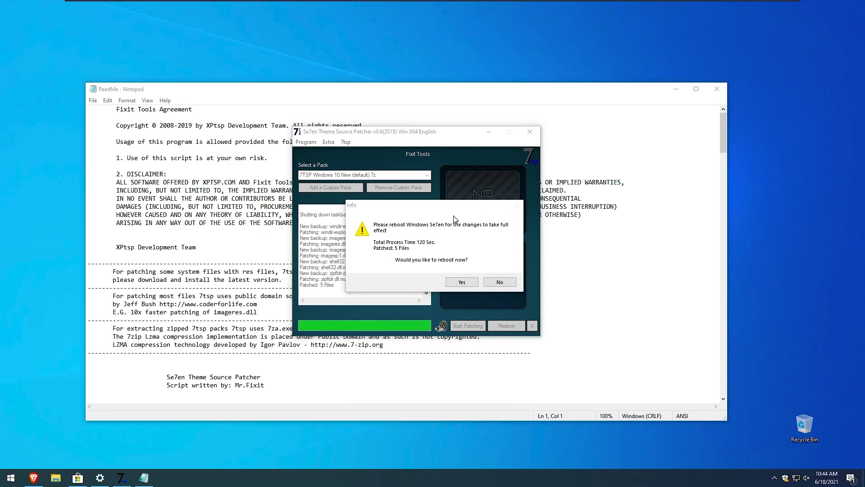
- Reboot when prompted, then dismiss the System patched notice after restart
left_click(462, 283)
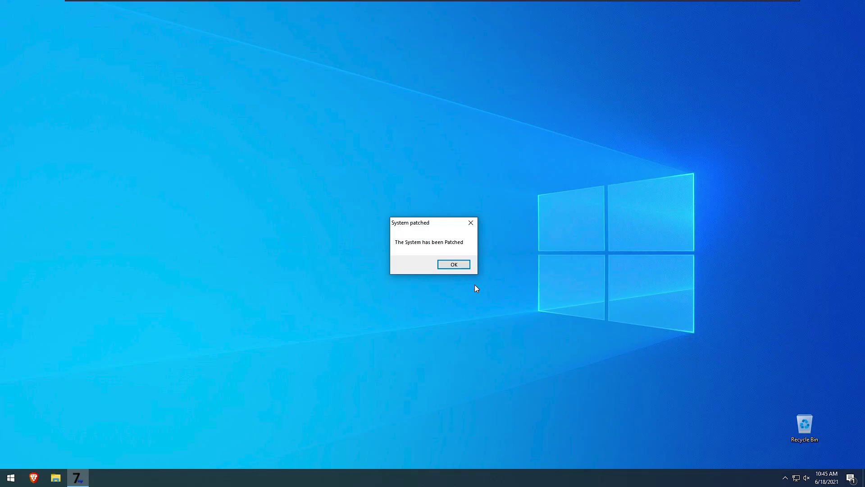
left_click_drag(419, 225, 417, 224)
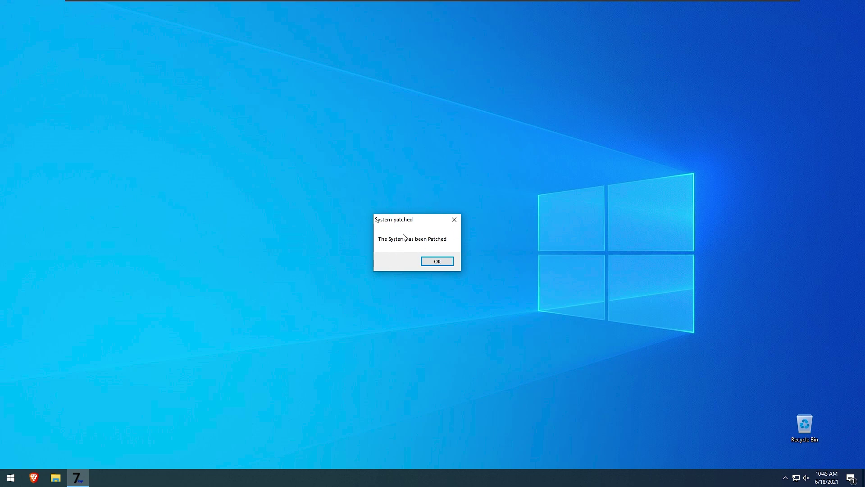
left_click(438, 265)
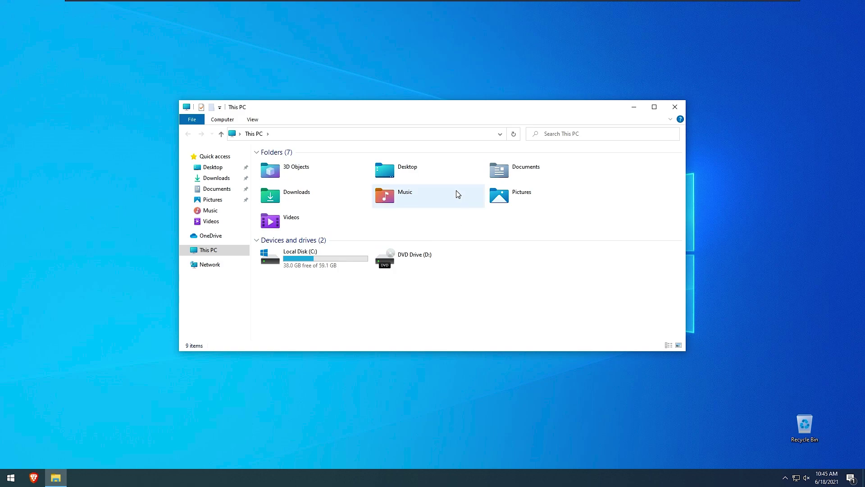
- Close This PC and search the web for taskbarx in a new browser tab
left_click(675, 106)
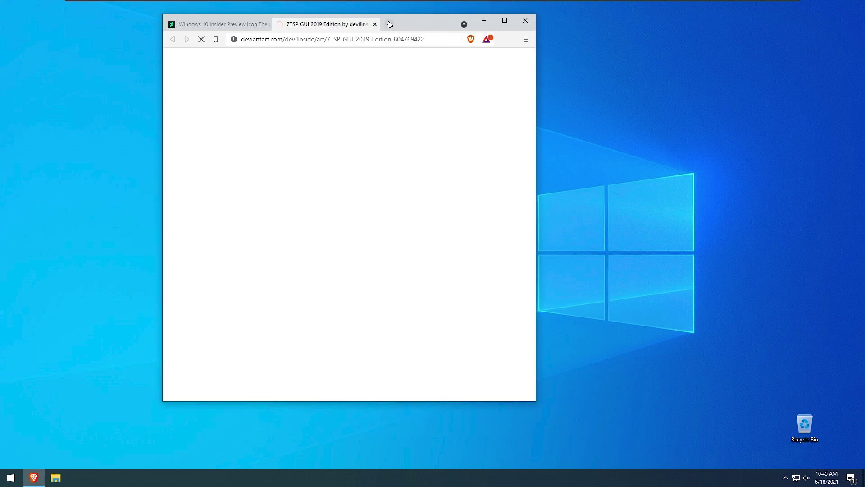
left_click(390, 24)
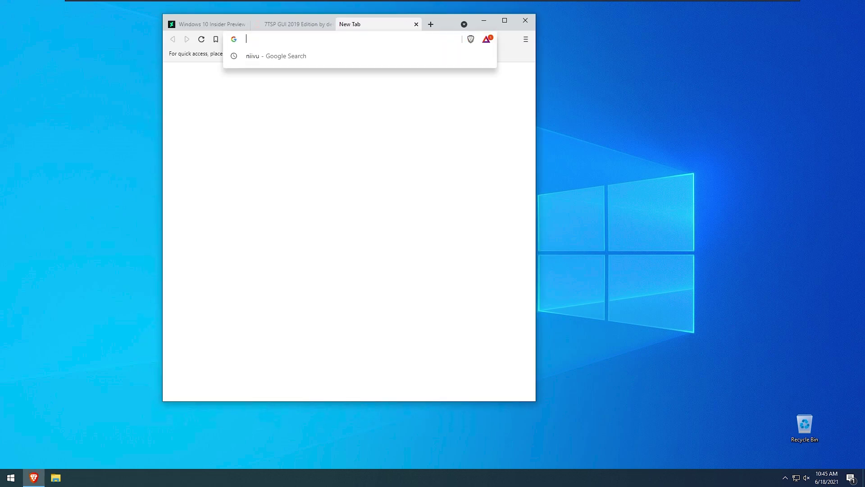
type("taskbarx")
key("Return")
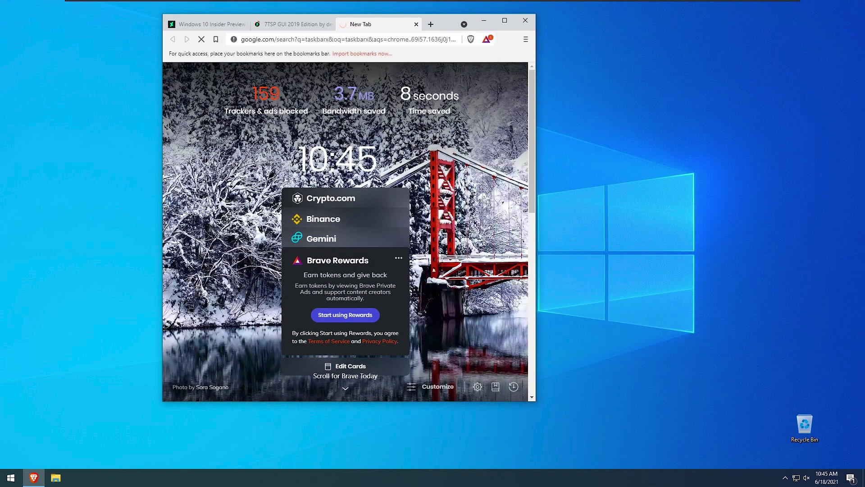
left_click(504, 20)
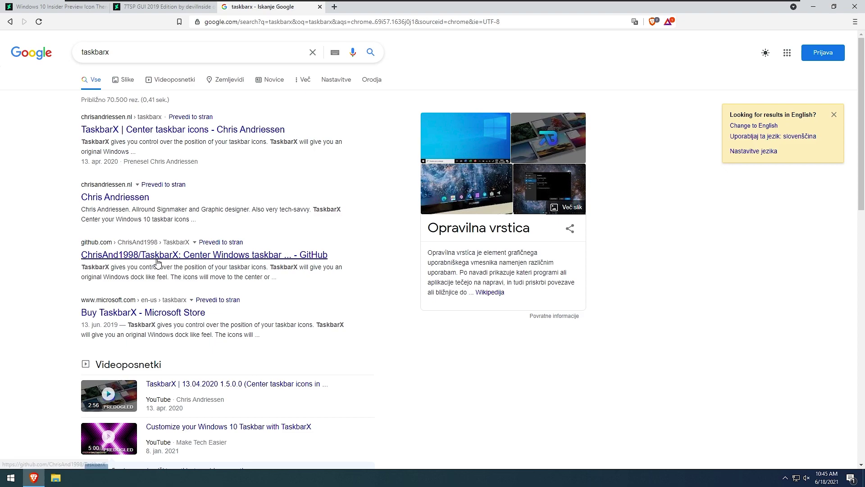
- Download and save TaskbarX_1.6.9.0_x64.zip from the TaskbarX GitHub releases page
left_click(160, 261)
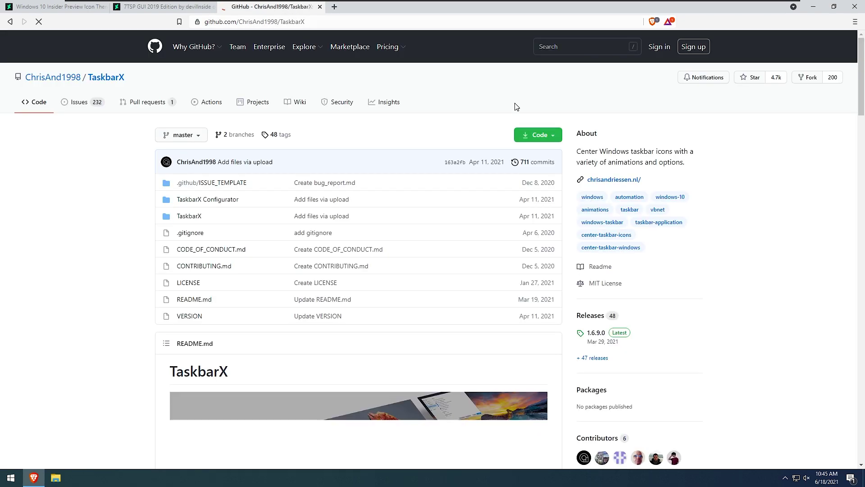
left_click(592, 357)
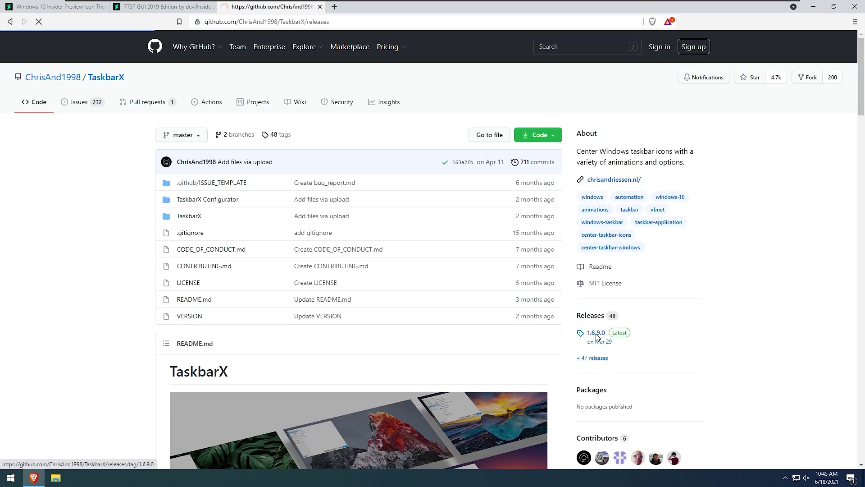
scroll(297, 162, "down", 5)
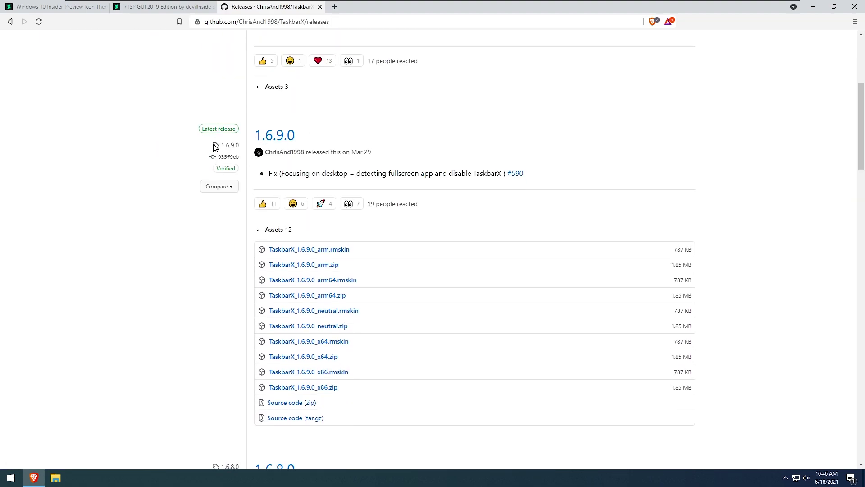
scroll(281, 243, "down", 2)
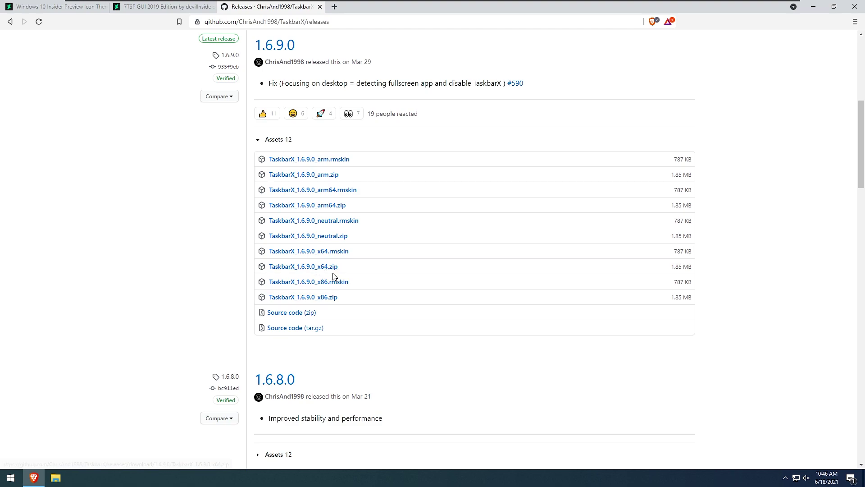
left_click(327, 269)
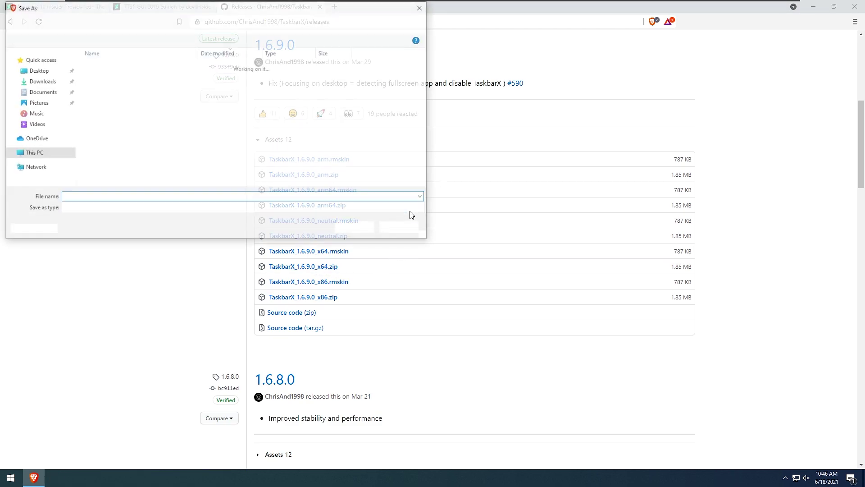
left_click(355, 227)
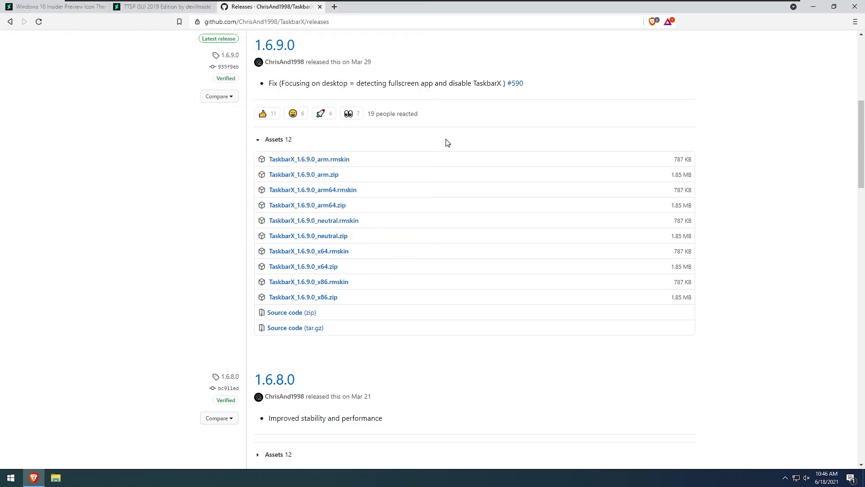
- Extract the TaskbarX_1.6.9.0_x64 zip into the Downloads folder
left_click(813, 7)
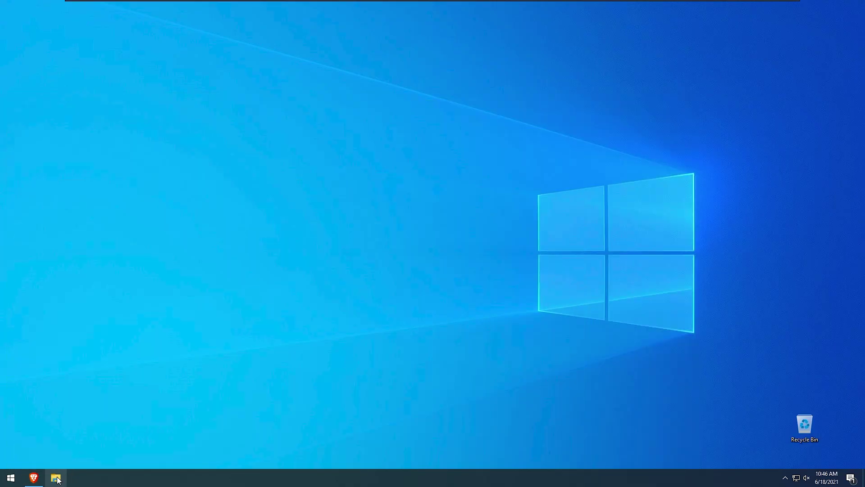
left_click(55, 478)
double_click(345, 200)
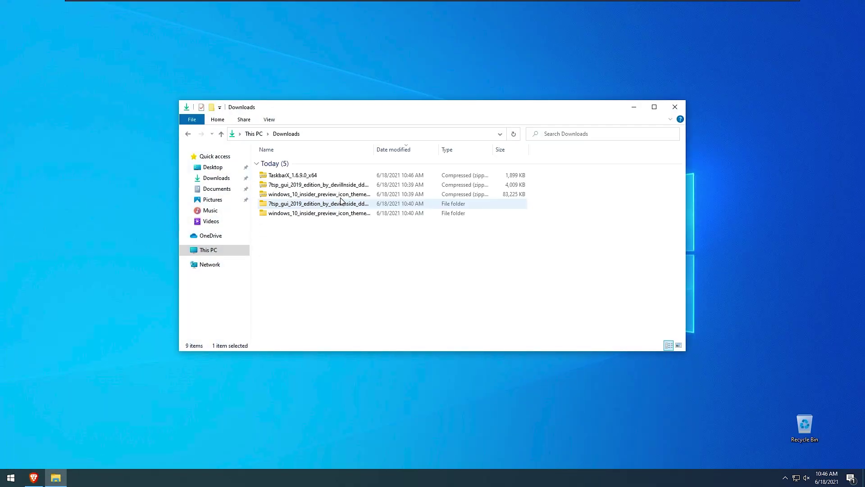
left_click(315, 178)
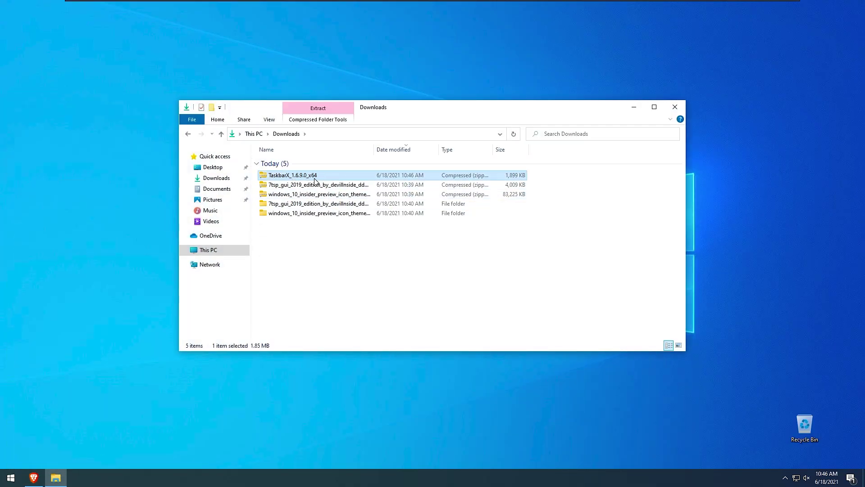
right_click(338, 176)
left_click(358, 215)
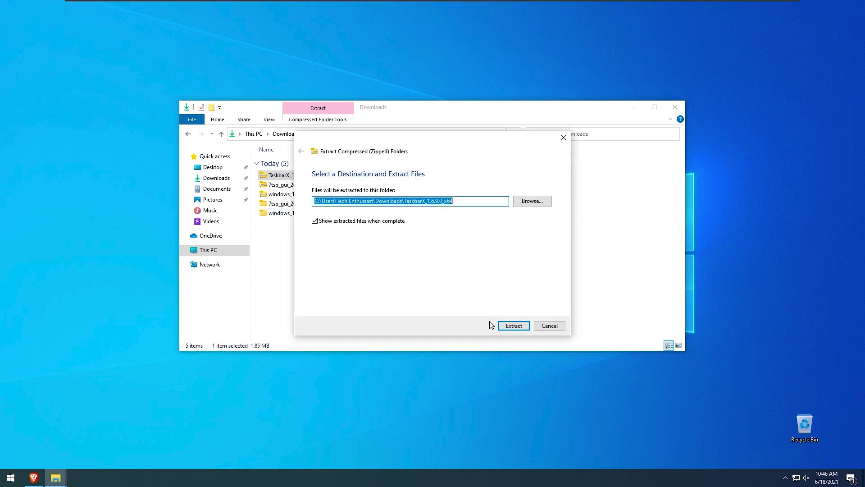
left_click(514, 325)
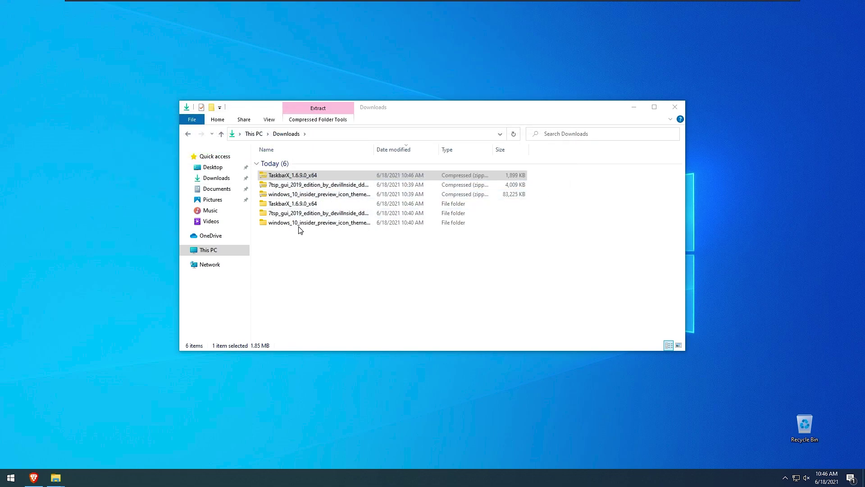
key("ctrl+w")
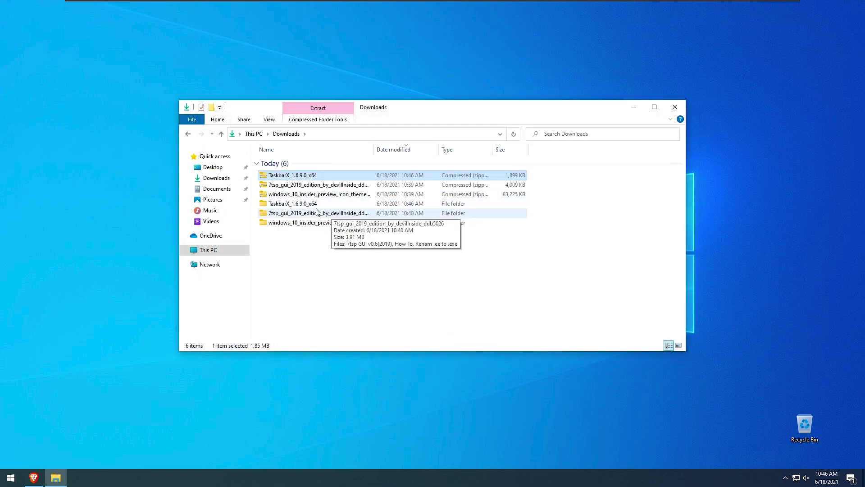
- Copy the extracted TaskbarX_1.6.9.0_x64 folder
left_click(310, 205)
right_click(310, 207)
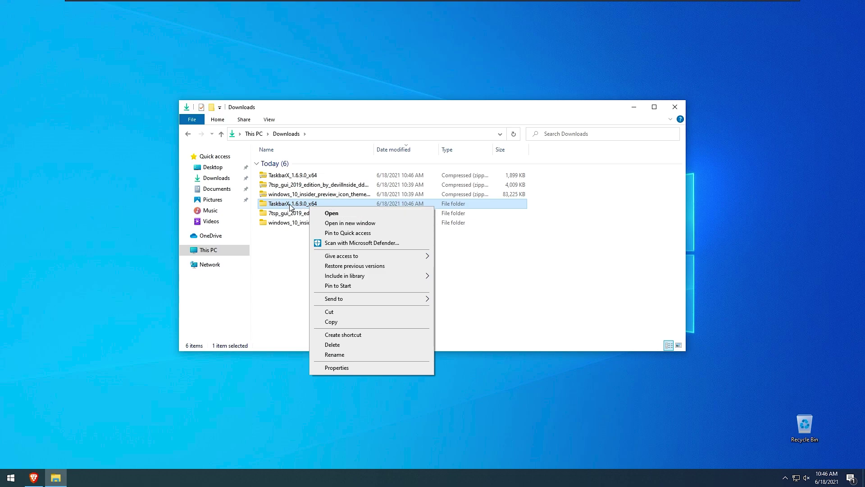
left_click(346, 323)
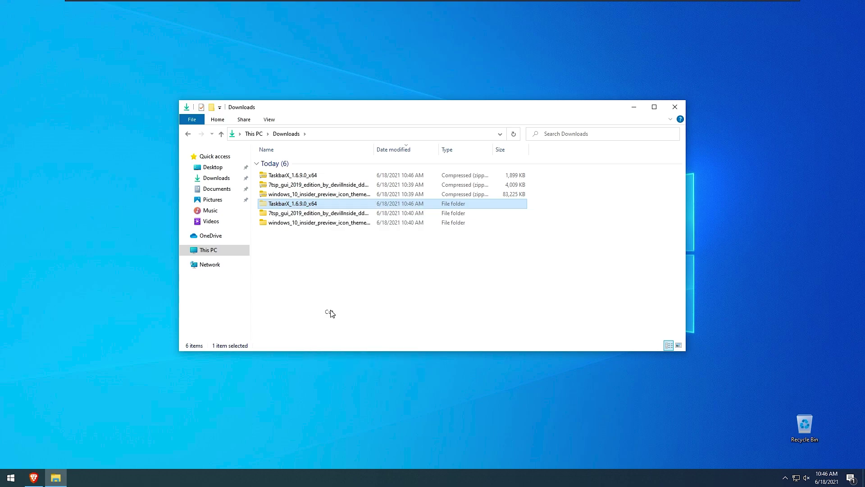
- Create a Tweaks folder on C:, paste the TaskbarX folder into it, and open it
left_click(226, 249)
double_click(314, 265)
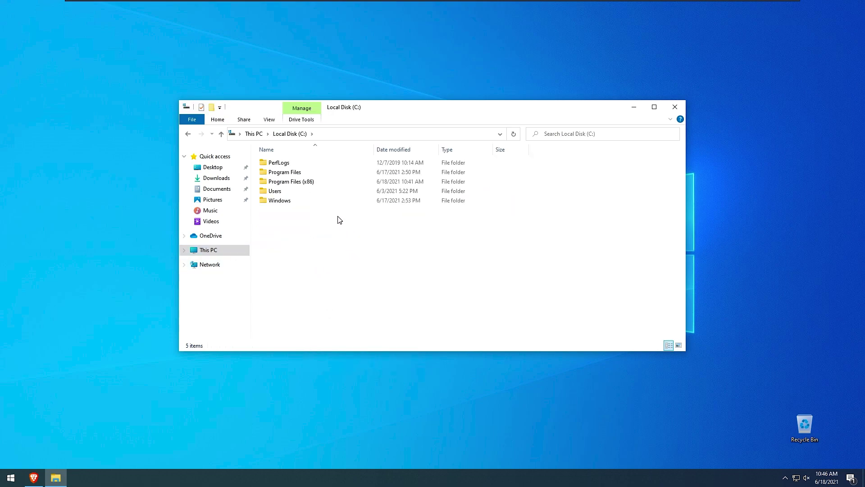
right_click(335, 219)
mouse_move(396, 305)
left_click(451, 302)
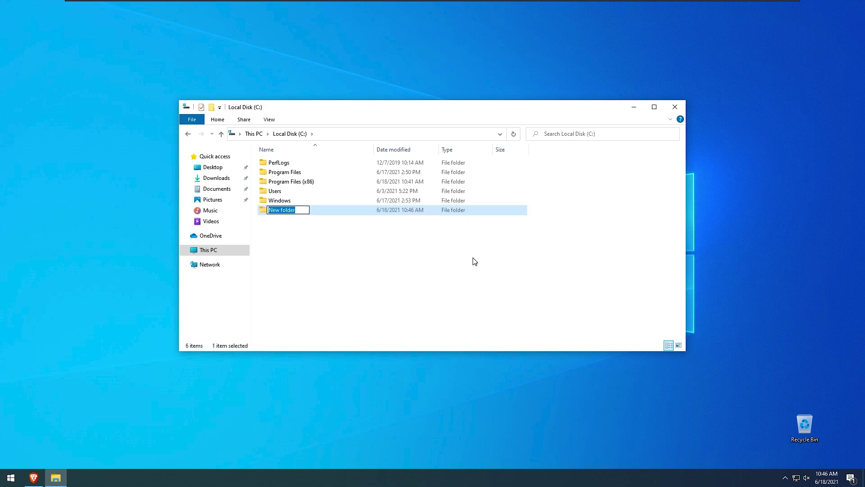
type("Tweaks")
key("Return")
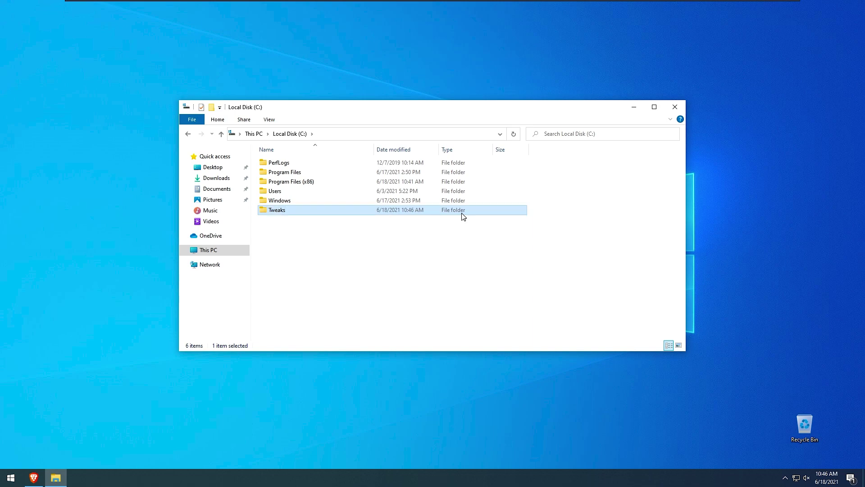
double_click(464, 216)
right_click(354, 199)
left_click(387, 264)
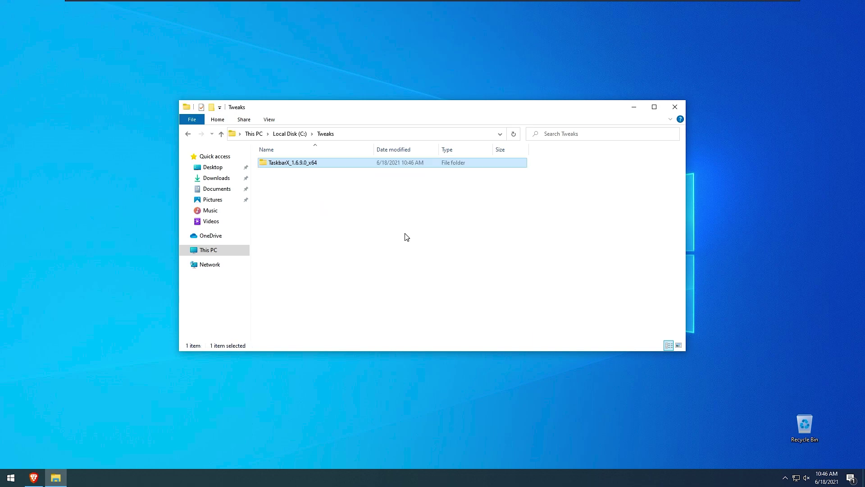
double_click(310, 164)
- Run TaskbarX, then in TaskbarX Configurator view Animation and Uninstall pages and apply
double_click(364, 284)
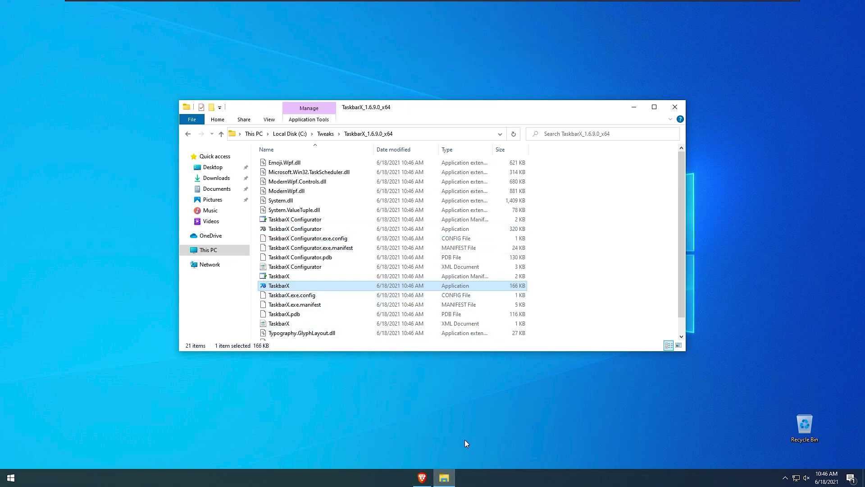
double_click(332, 229)
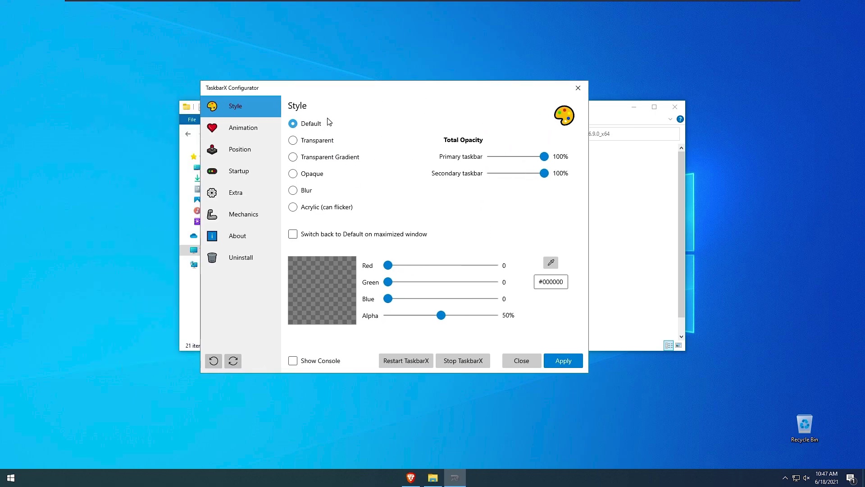
left_click(265, 128)
left_click(243, 258)
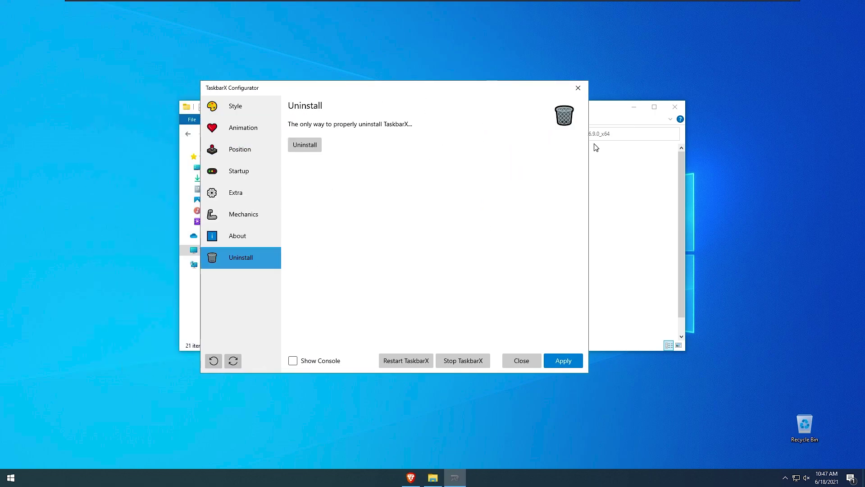
left_click(563, 366)
- Close TaskbarX Configurator and its folder window, then launch Windows Settings
left_click(578, 88)
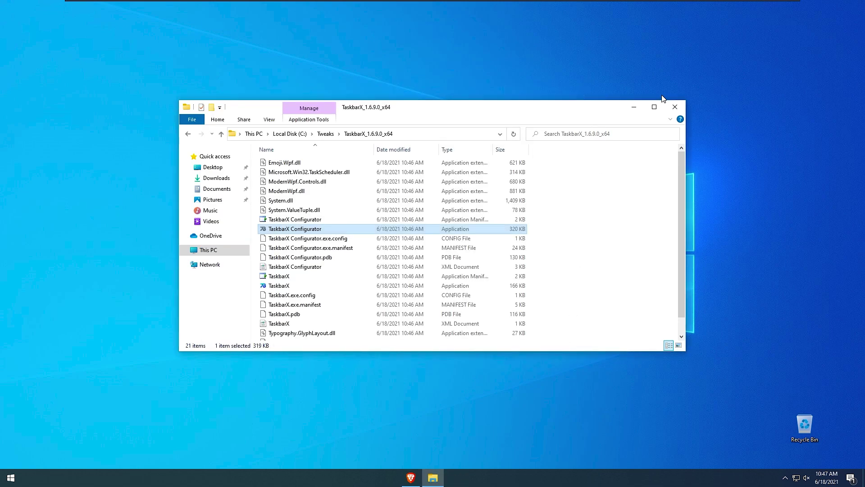
left_click(675, 107)
left_click(11, 478)
left_click(25, 440)
- Set the Windows colour mode to Light under Personalization > Colors
left_click_drag(273, 34, 391, 53)
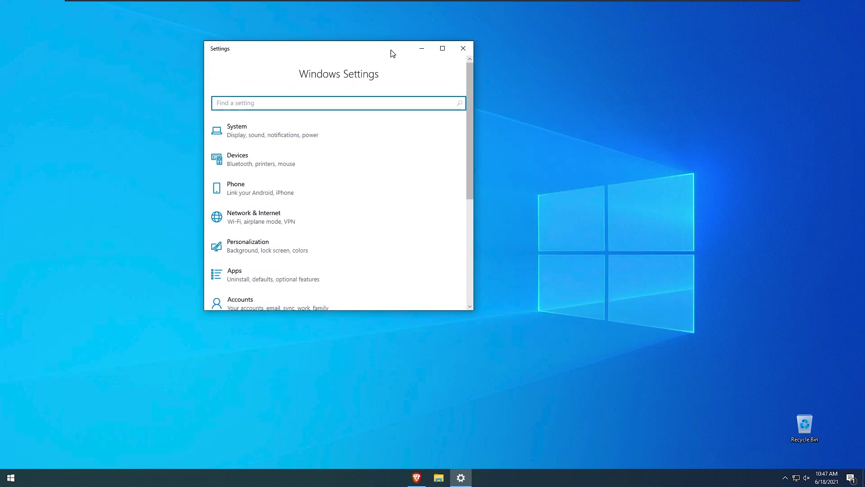
scroll(350, 212, "down", 4)
scroll(311, 147, "up", 2)
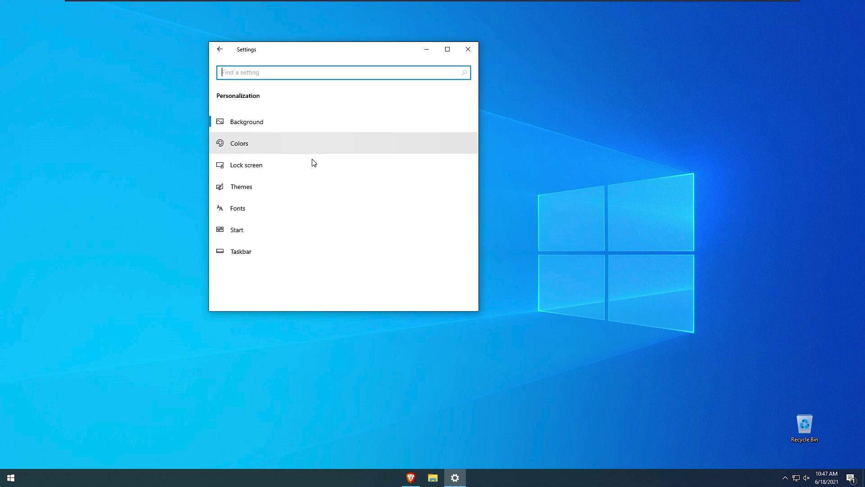
left_click(328, 145)
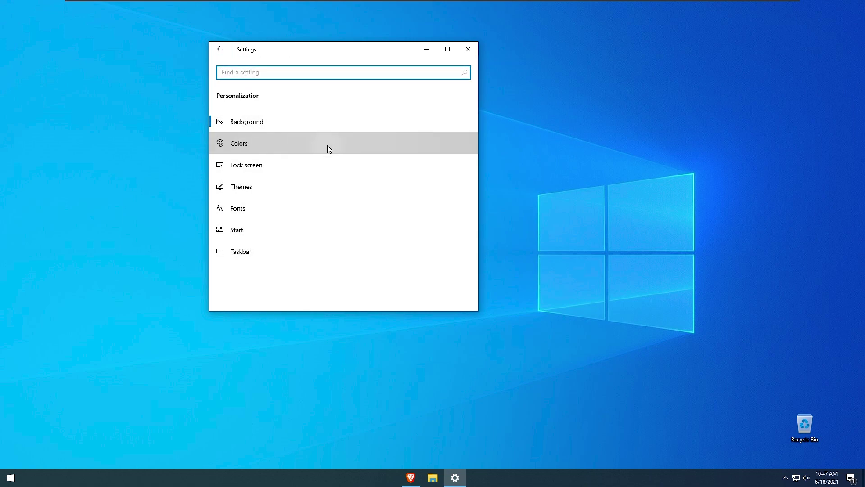
left_click(273, 215)
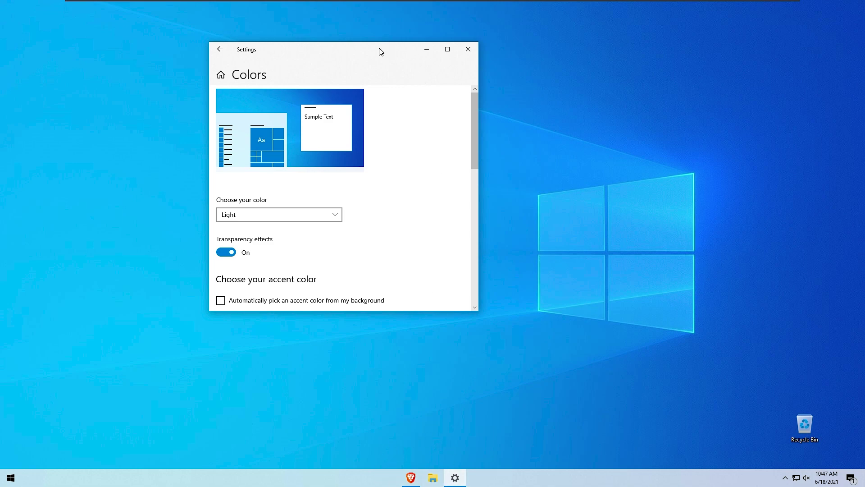
left_click_drag(381, 52, 353, 51)
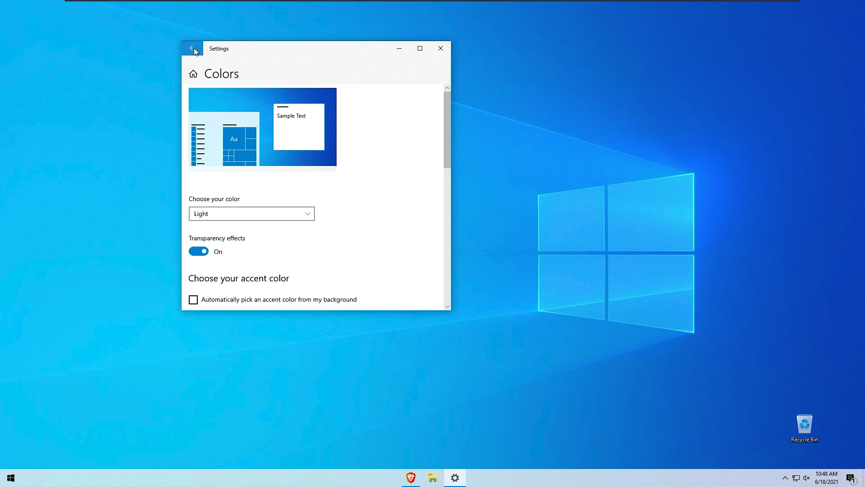
left_click(194, 48)
- Open Microsoft Store from Start and search 'rounded' to reach the RoundedTB product page
left_click(441, 48)
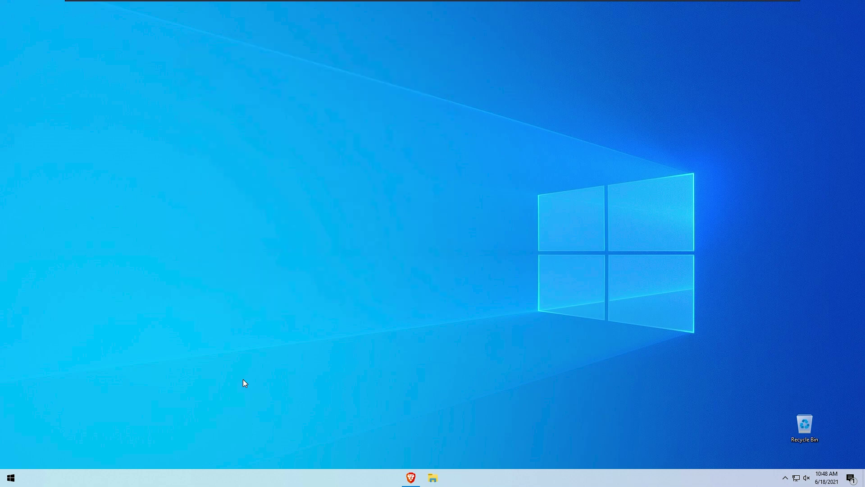
left_click(11, 477)
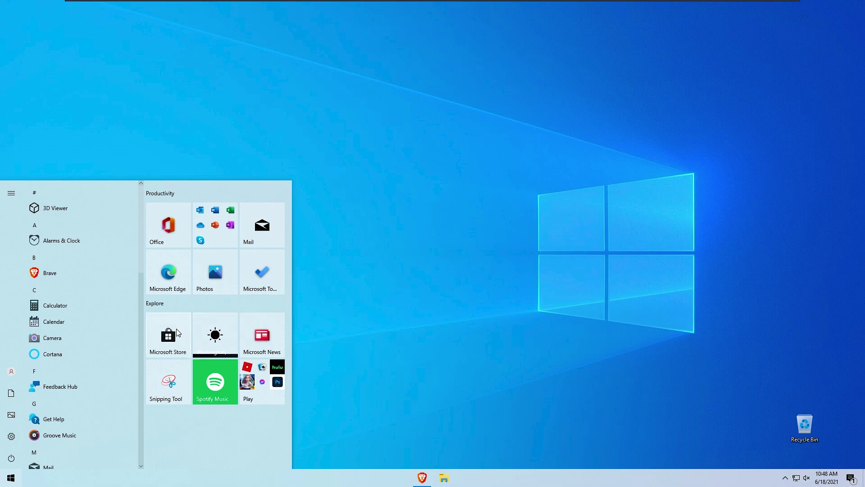
left_click(172, 318)
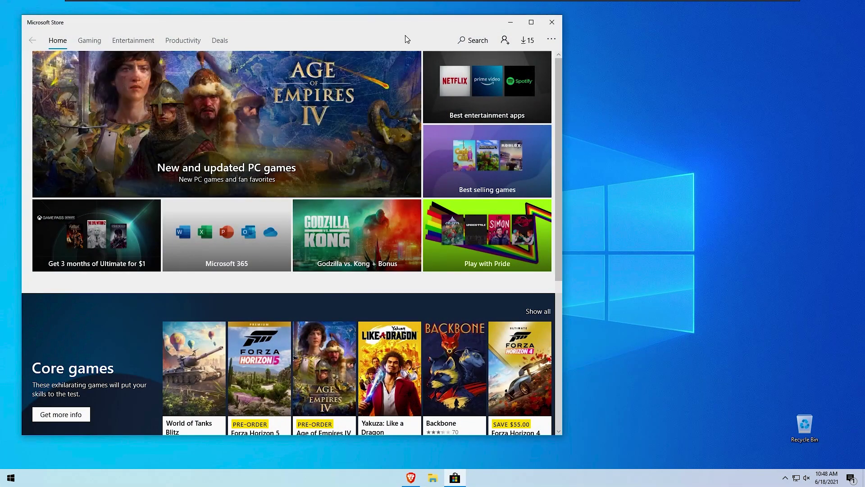
left_click(474, 40)
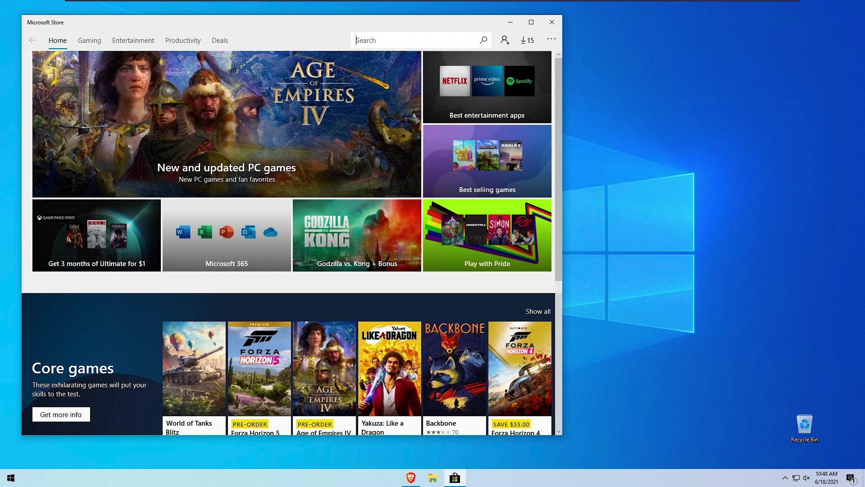
type("rounded")
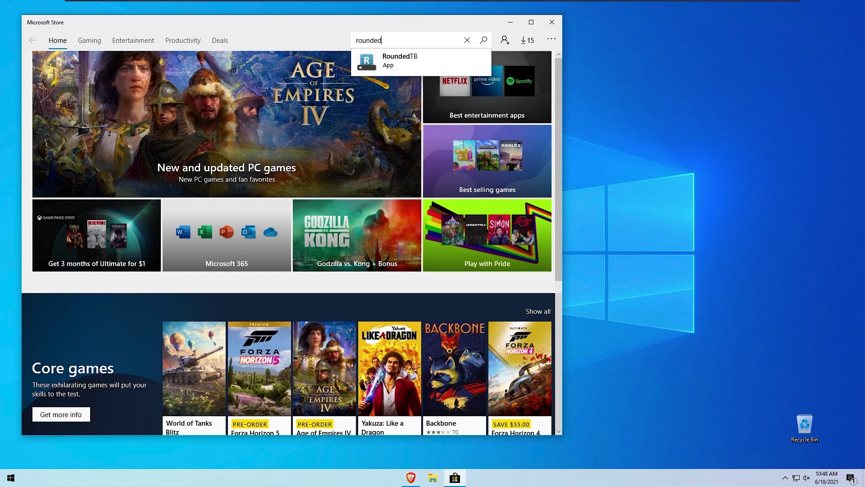
left_click(396, 60)
- Get the free RoundedTB app without signing in, launch it, and minimize the Store
left_click_drag(290, 28, 327, 24)
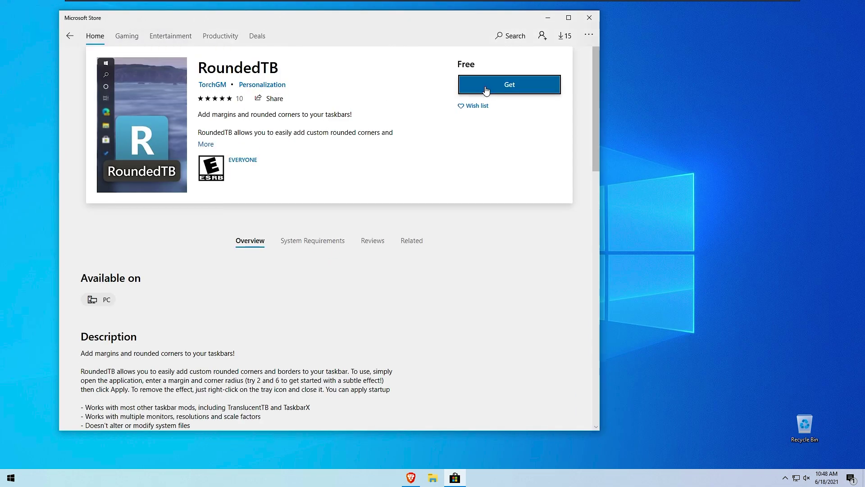
left_click(483, 88)
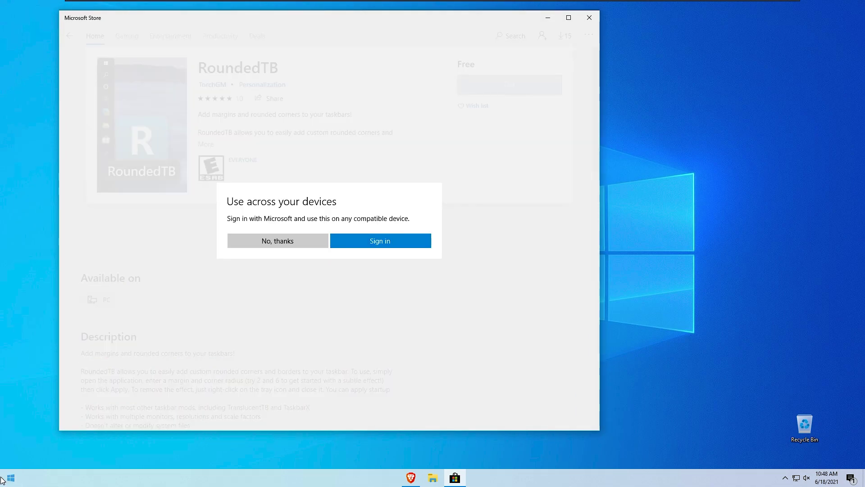
left_click(269, 242)
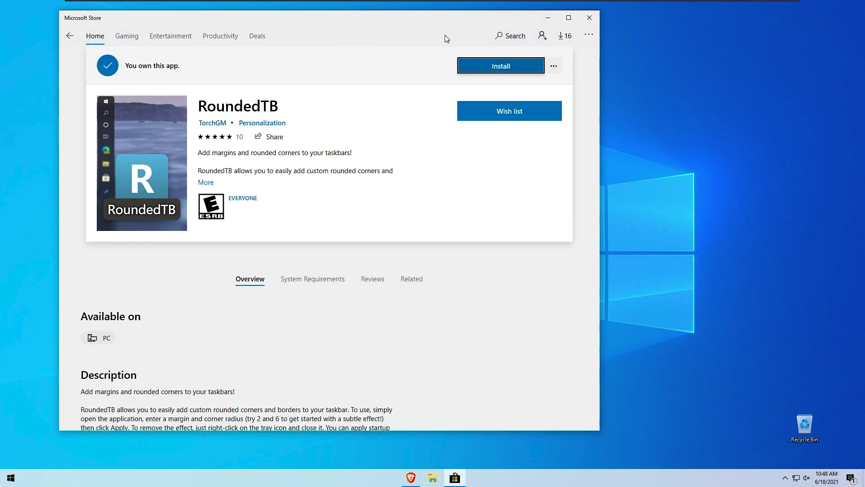
left_click(493, 70)
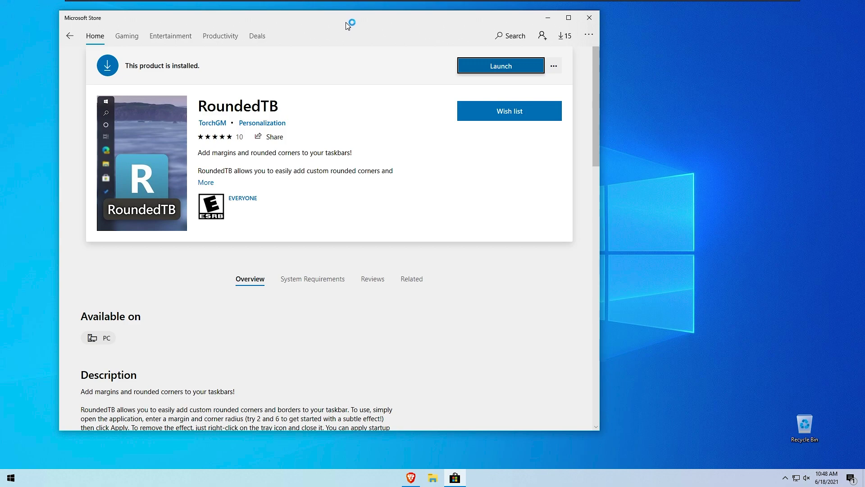
left_click(548, 18)
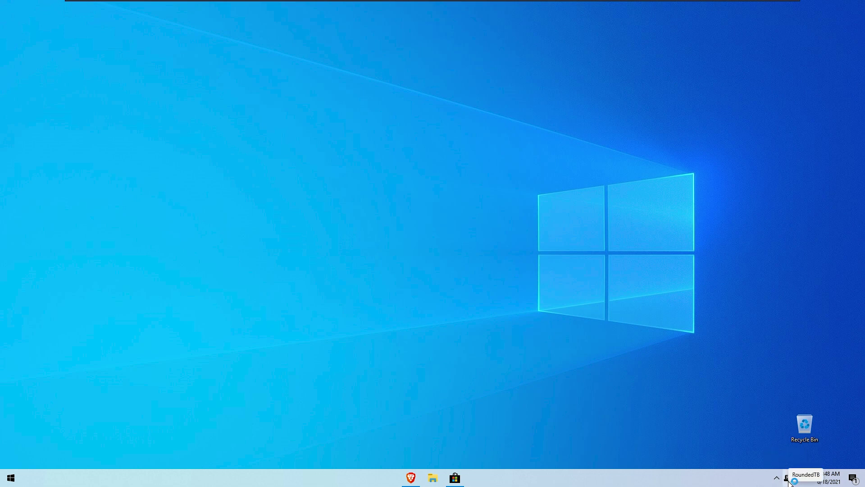
- Open the RoundedTB settings window from its tray icon
right_click(789, 481)
left_click(822, 456)
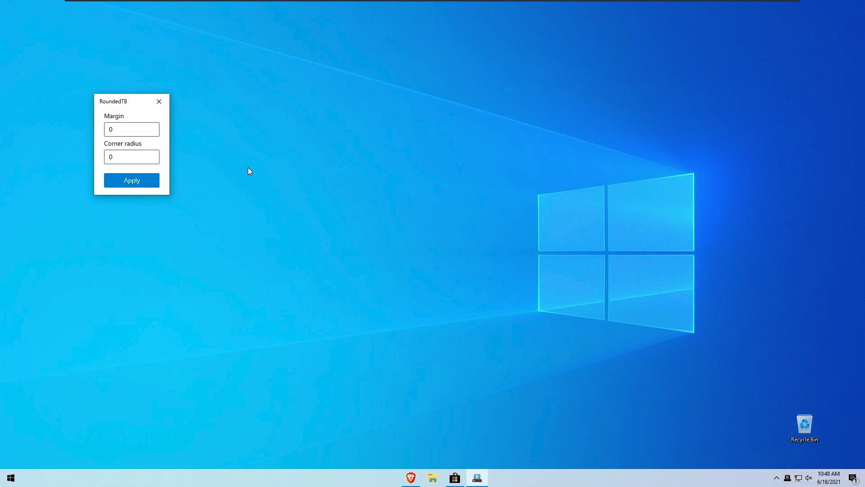
left_click_drag(122, 103, 221, 128)
- Enter margin 1 and corner radius 10, apply them, and close RoundedTB's settings
key("Tab")
type("1")
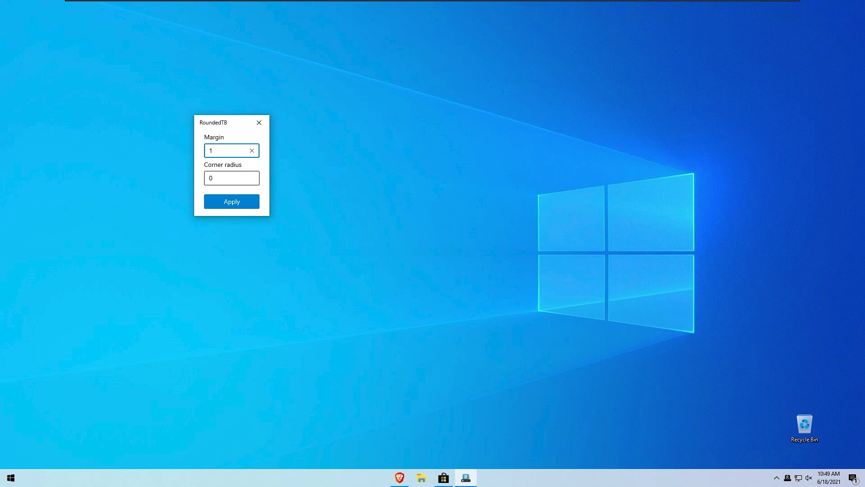
key("Tab")
left_click_drag(228, 123, 326, 141)
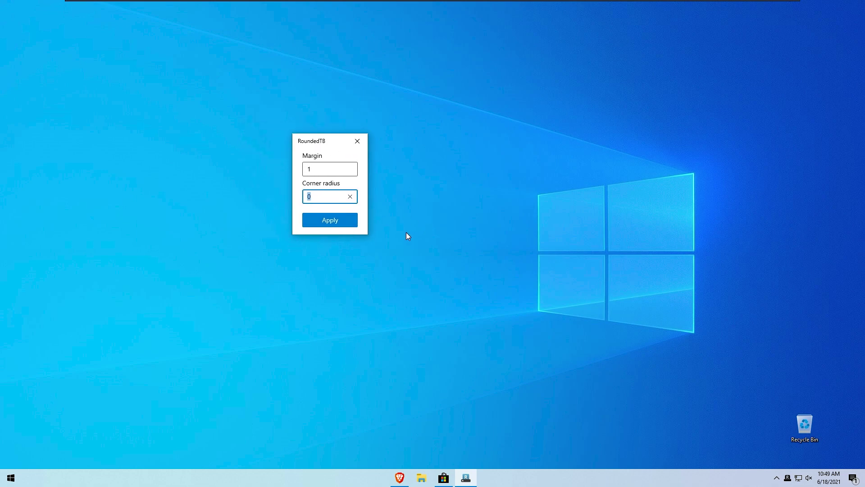
type("10")
left_click(333, 219)
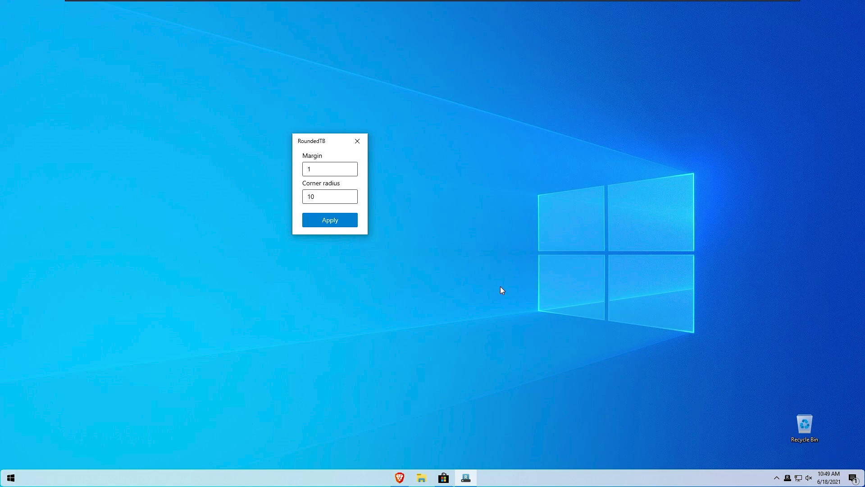
left_click(329, 220)
left_click(358, 141)
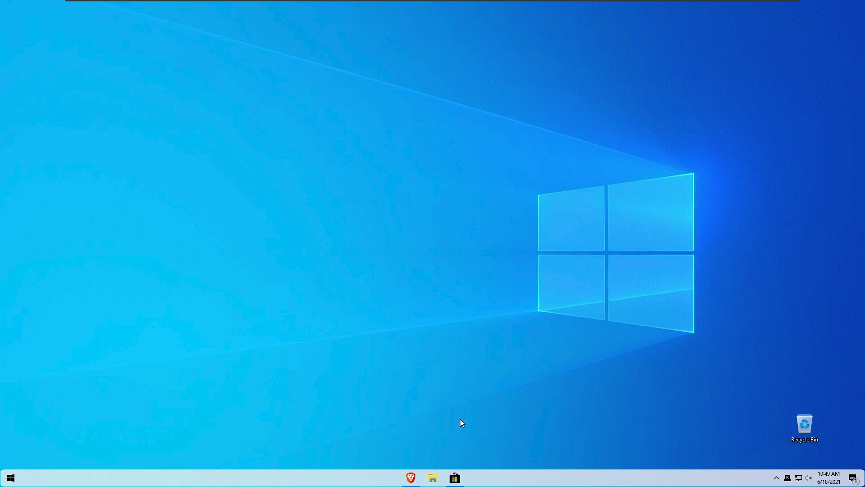
- Search the Store for 'modern flyouts' and open the ModernFlyouts (Preview) page
left_click(455, 478)
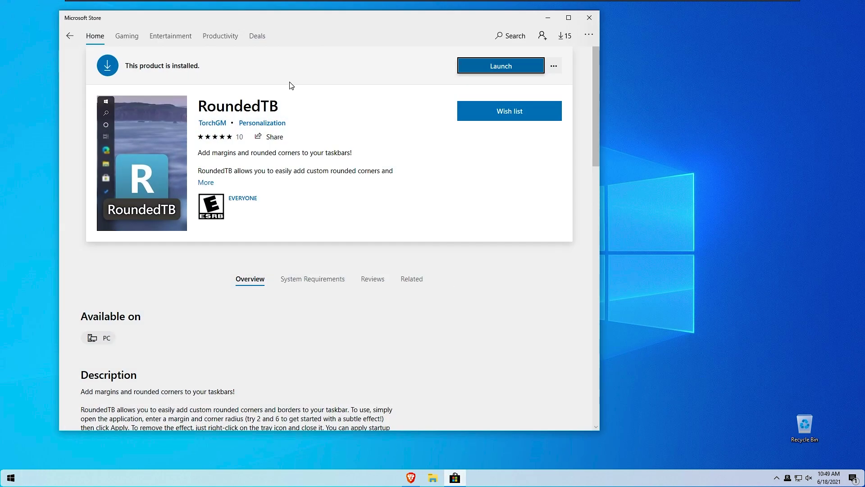
scroll(432, 182, "down", 12)
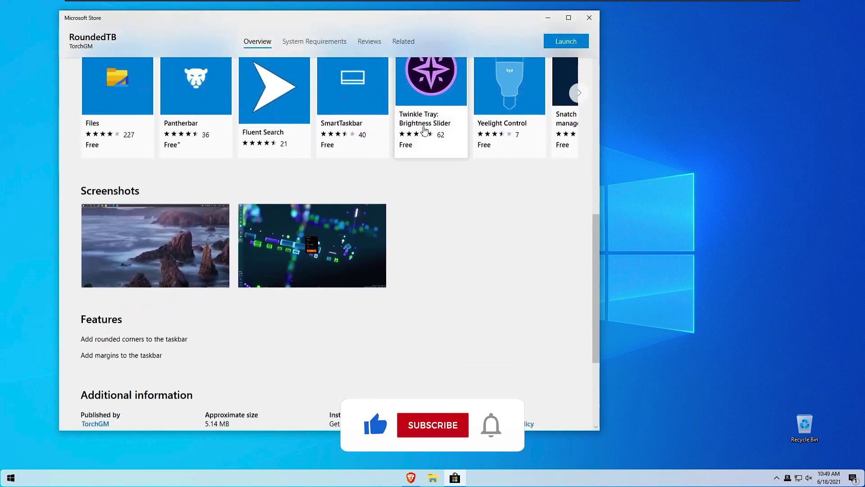
scroll(370, 136, "up", 15)
left_click(508, 35)
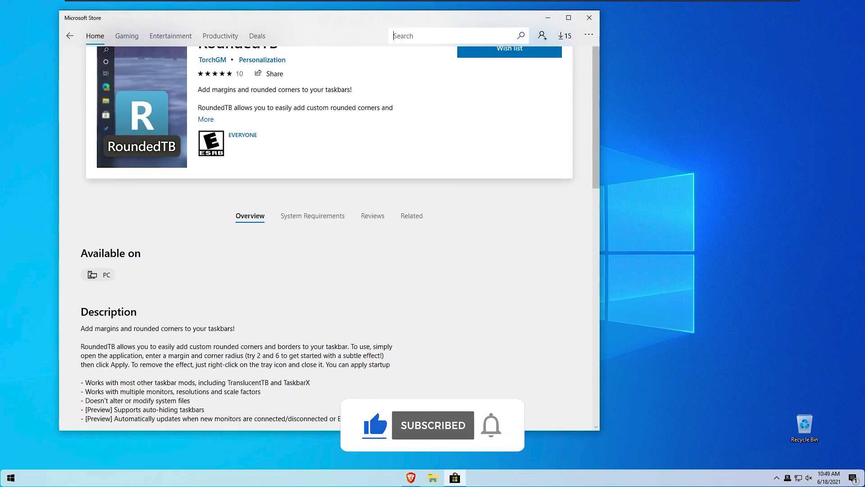
type("modern flyouts")
key("Return")
left_click(110, 193)
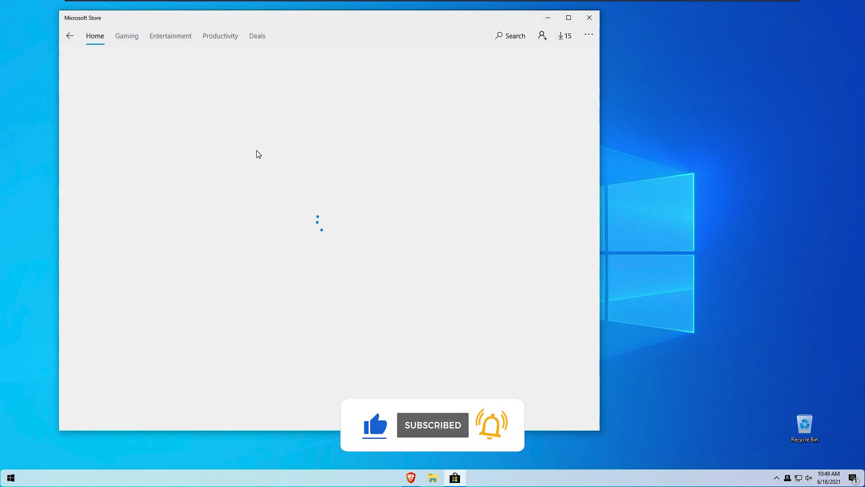
- Get ModernFlyouts (Preview), declining the cross-device prompt
left_click_drag(251, 24, 280, 27)
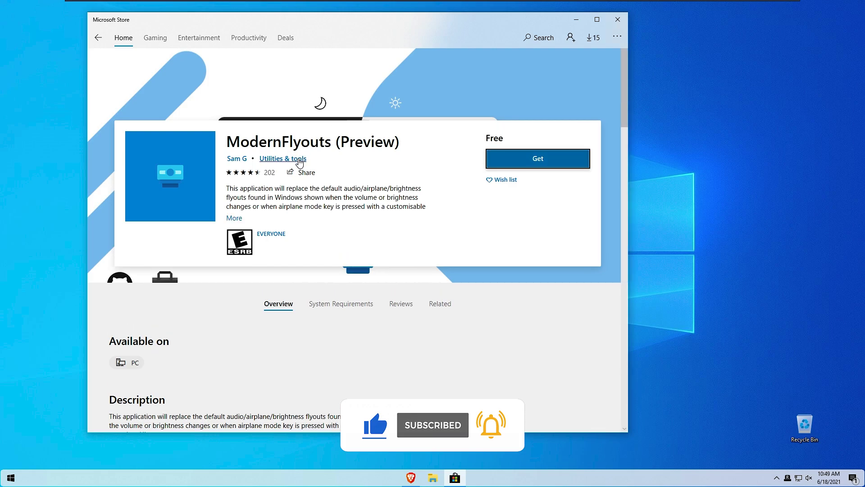
left_click(532, 160)
left_click(321, 244)
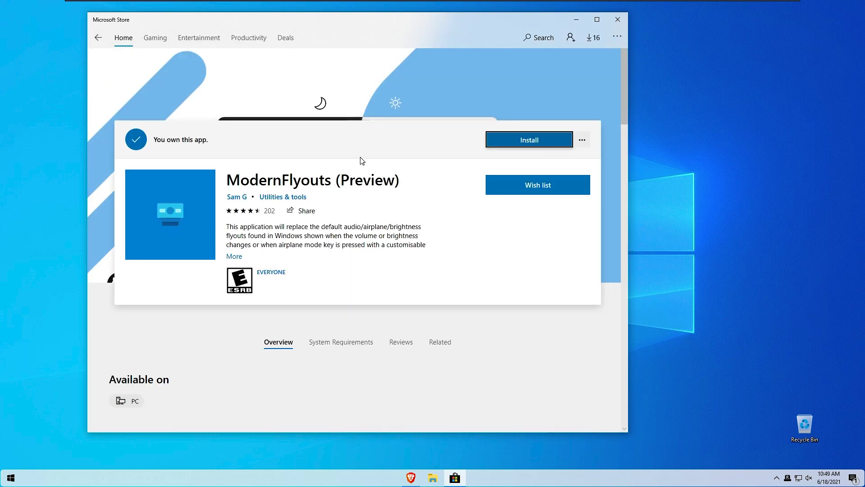
scroll(356, 164, "down", 5)
scroll(376, 246, "up", 5)
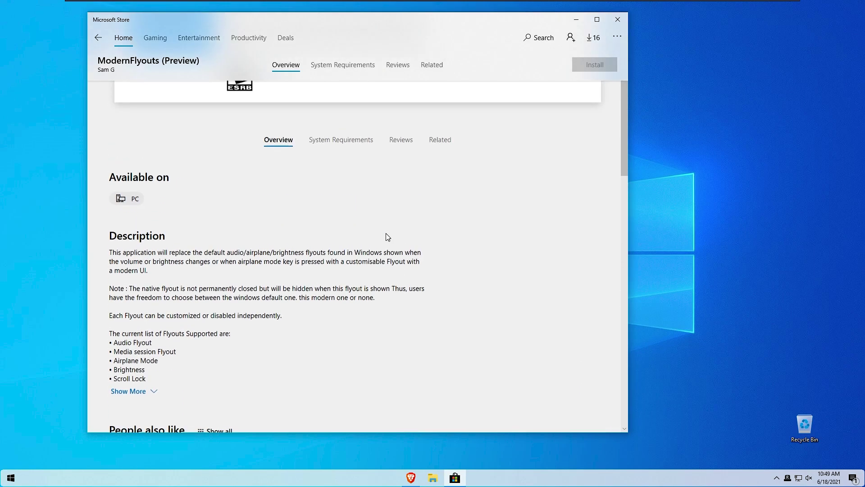
- Open Files from People also like, install it without cross-device use, and launch it
scroll(357, 250, "down", 3)
scroll(358, 251, "down", 5)
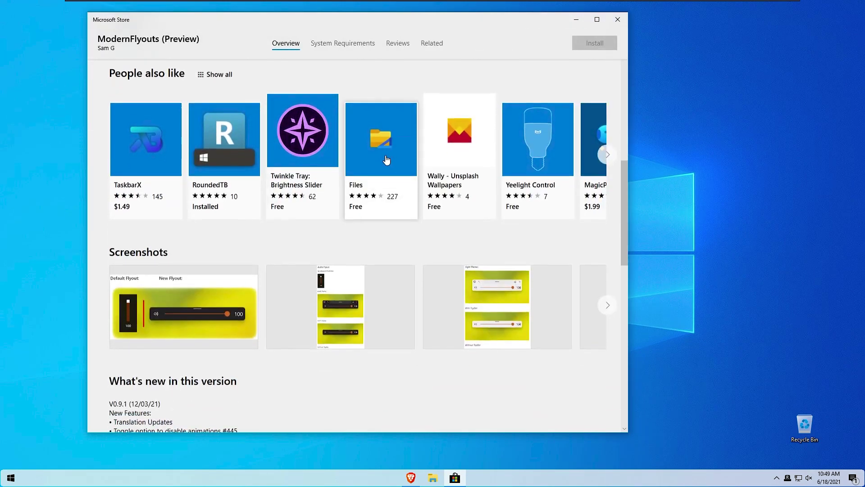
left_click(385, 161)
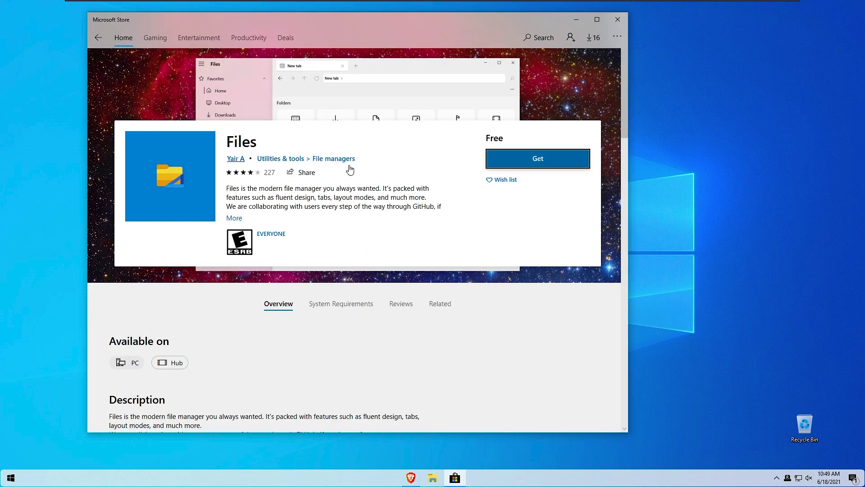
left_click(524, 160)
left_click(306, 242)
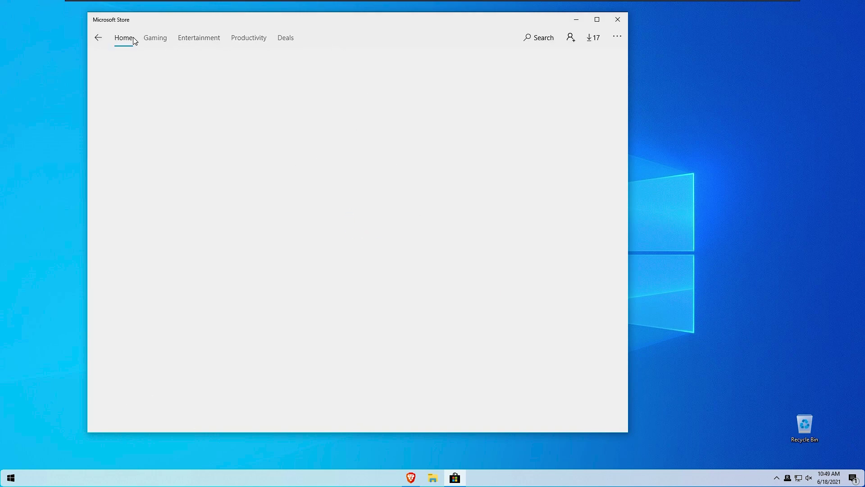
key("Return")
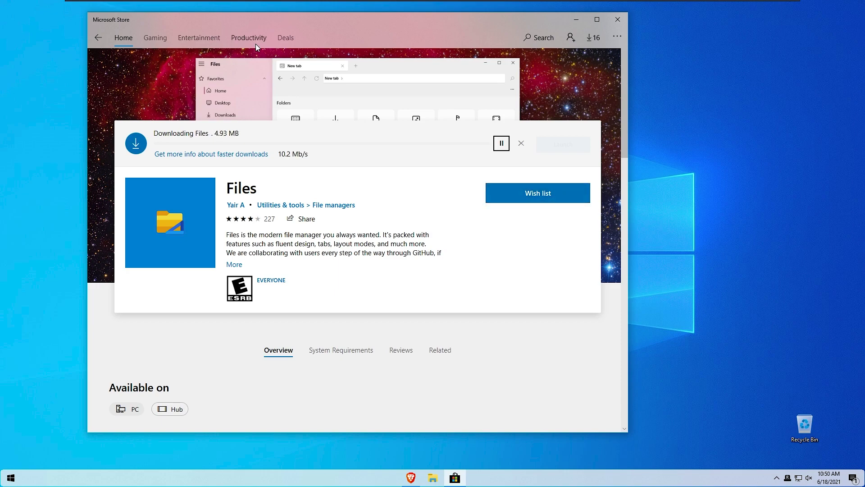
key("Return")
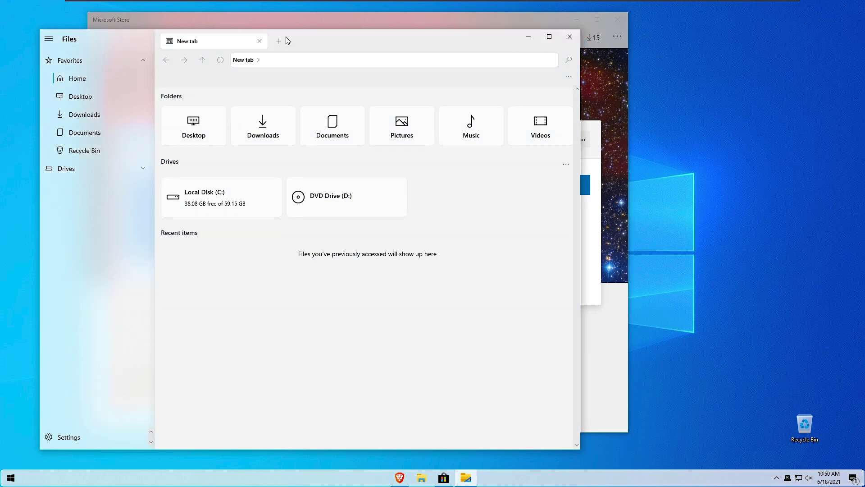
- Unpin File Explorer, pin Files to the taskbar, view Downloads, then close Files
left_click_drag(287, 40, 368, 36)
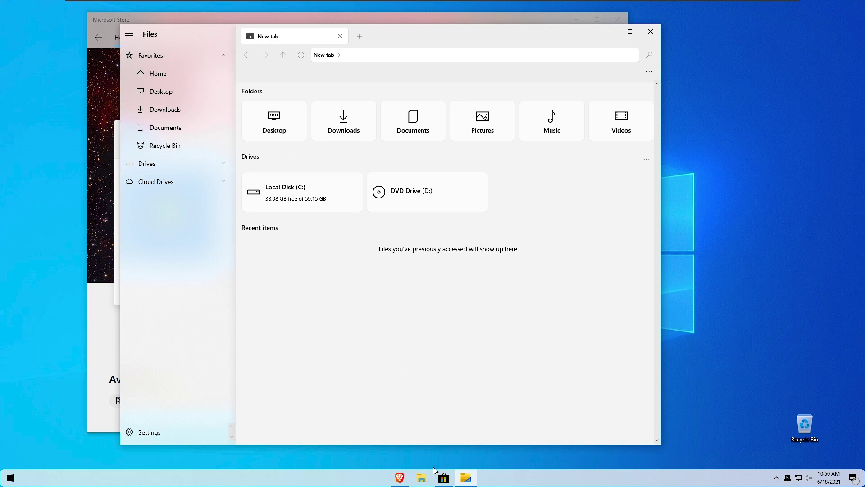
left_click(425, 479)
right_click(424, 479)
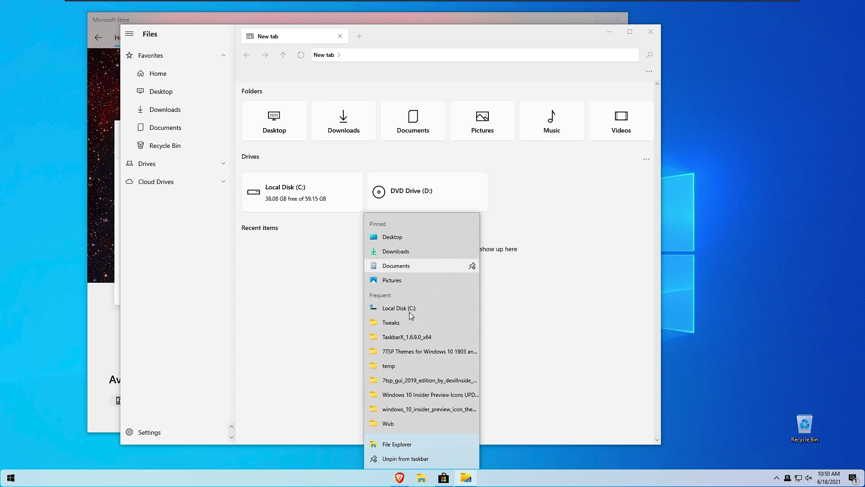
left_click(416, 460)
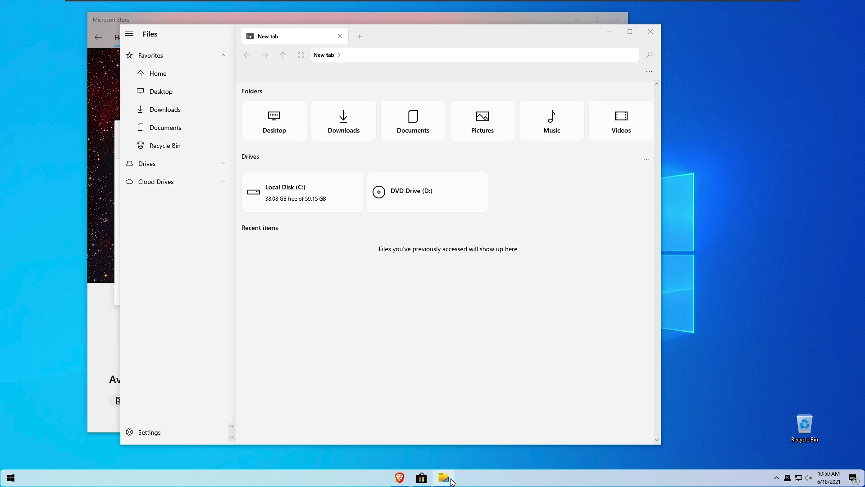
right_click(456, 478)
left_click(458, 451)
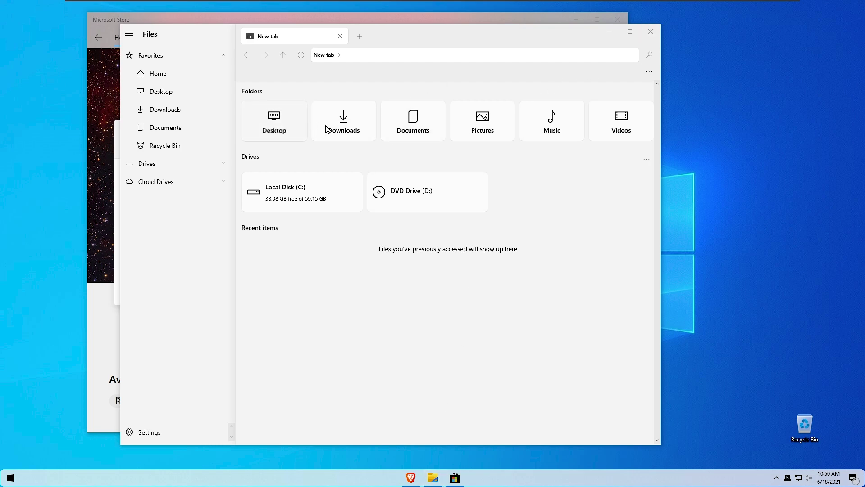
left_click(344, 124)
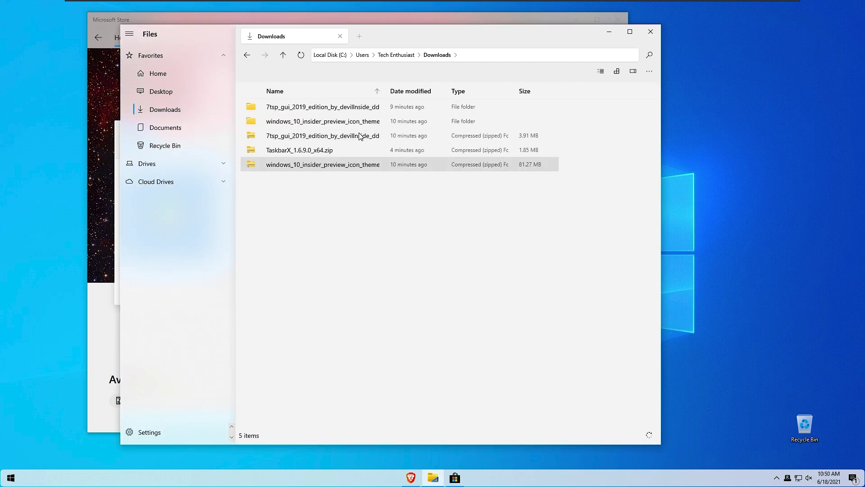
left_click(650, 31)
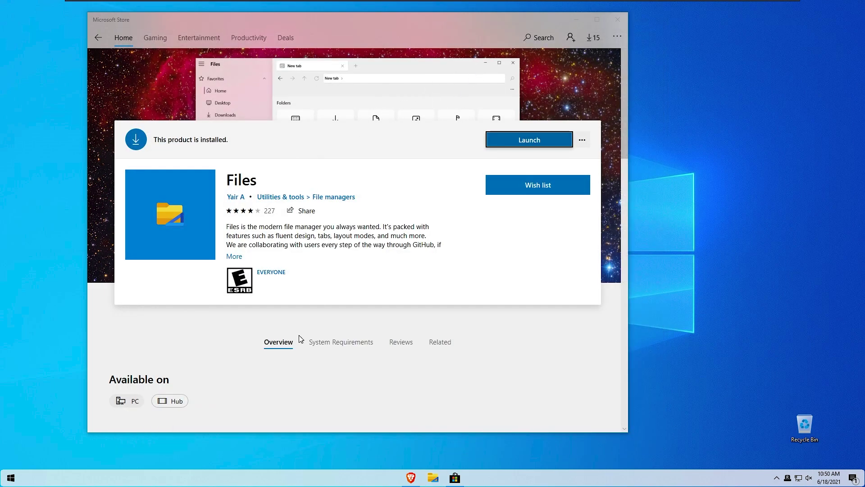
- Launch ModernFlyouts (Preview) from Start and close Microsoft Store
left_click(11, 477)
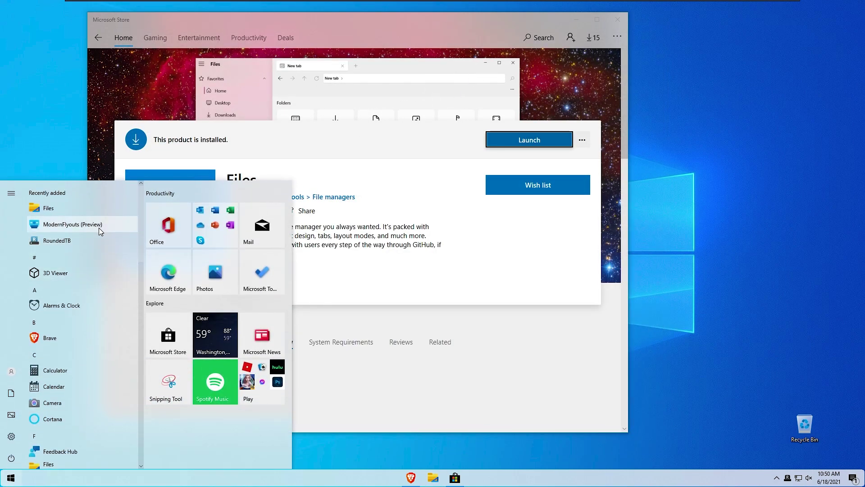
left_click(70, 228)
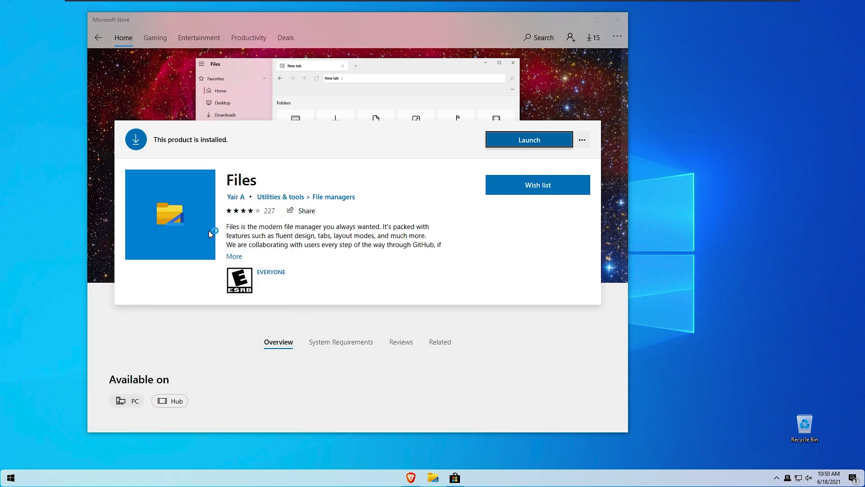
left_click(617, 21)
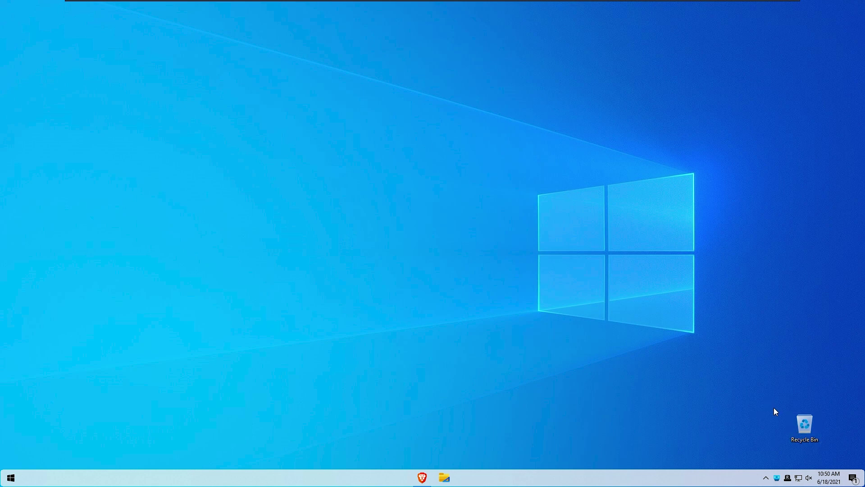
- Review ModernFlyouts' Personalization and Layout settings, then close the settings window
left_click(778, 480)
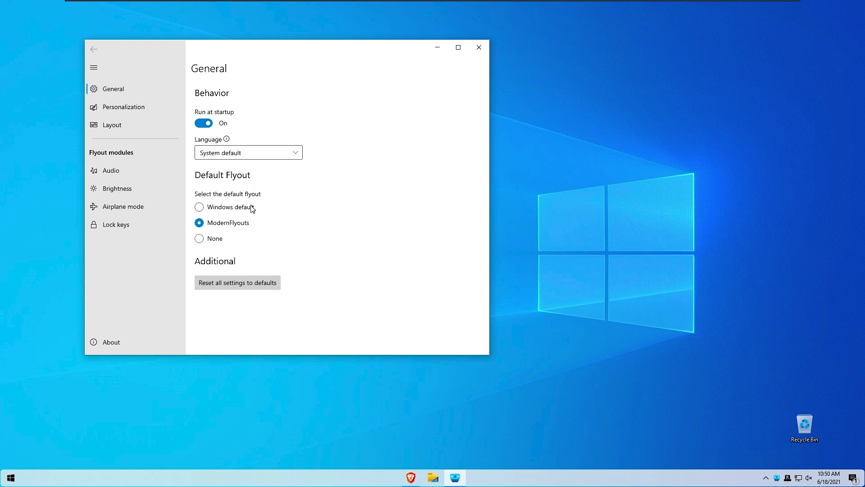
left_click(173, 109)
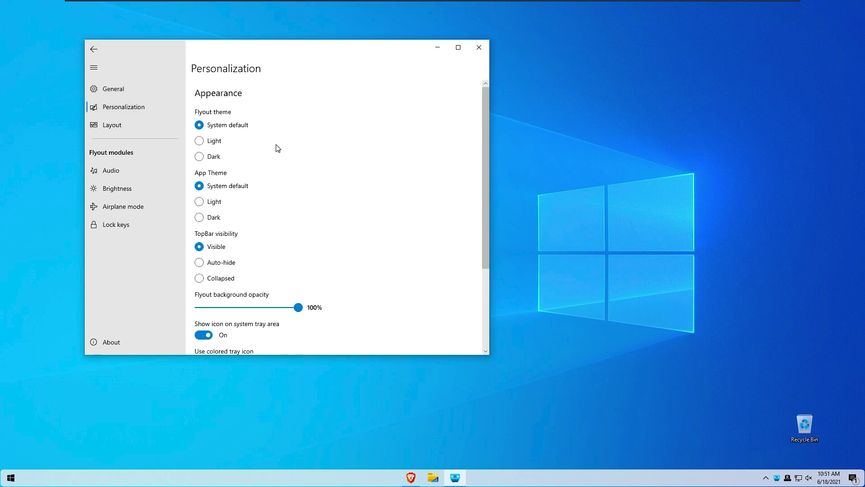
scroll(271, 158, "down", 5)
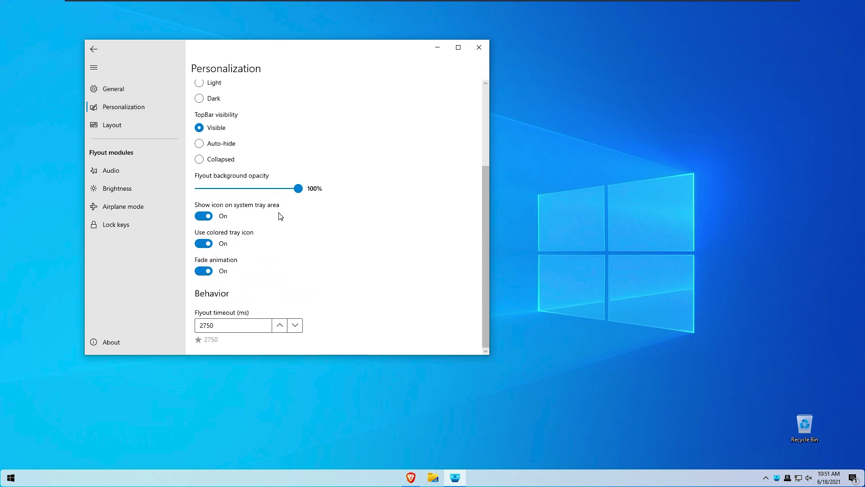
left_click(154, 121)
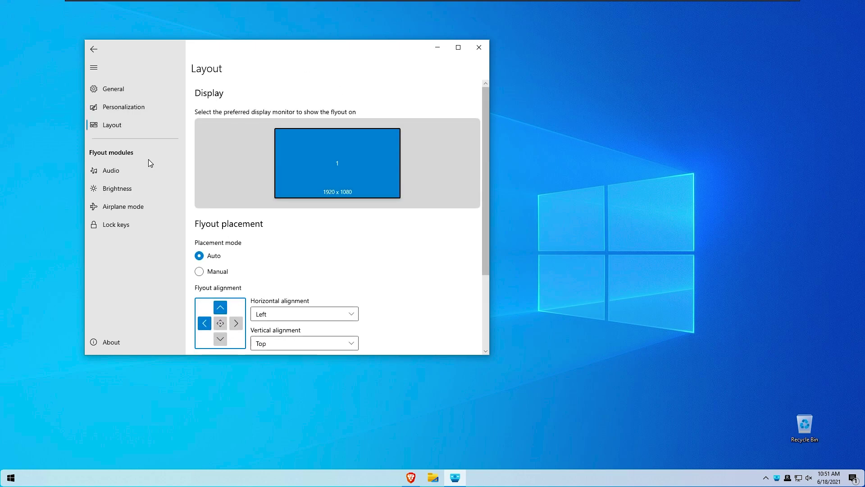
scroll(206, 169, "down", 2)
left_click(479, 47)
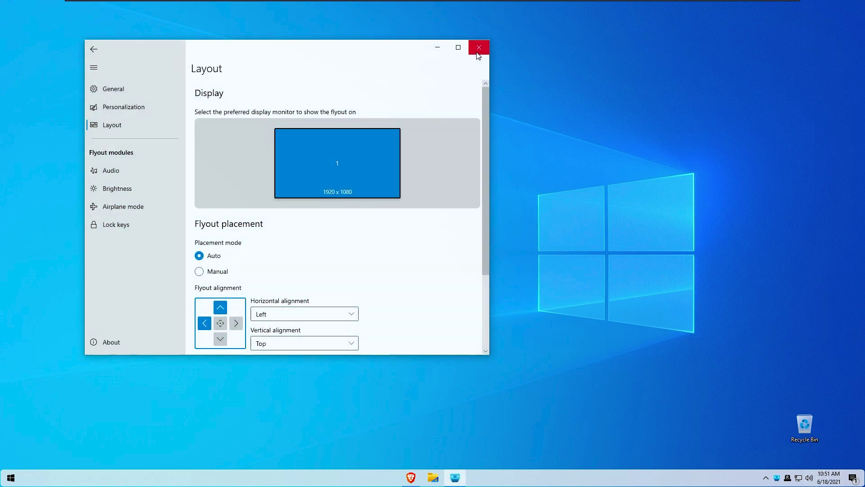
left_click(479, 48)
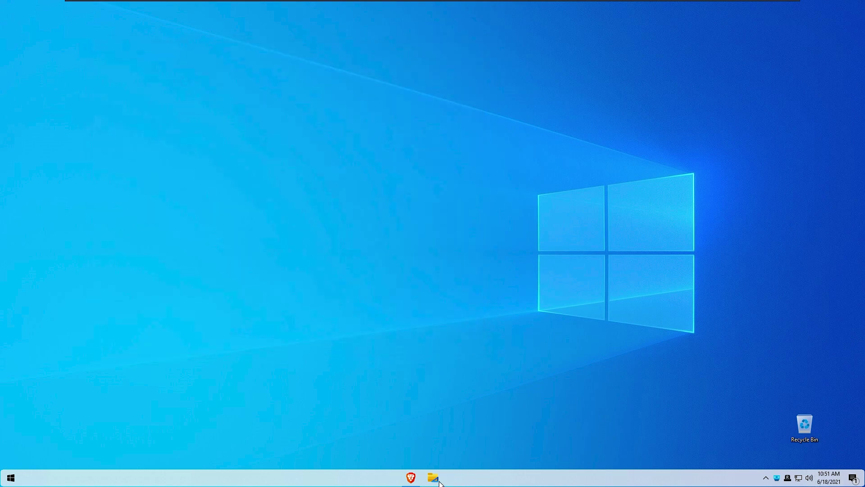
- Open and close Start, then show the new volume flyout with Speakers at 67
left_click(10, 477)
scroll(94, 312, "down", 2)
scroll(133, 309, "up", 3)
left_click(364, 296)
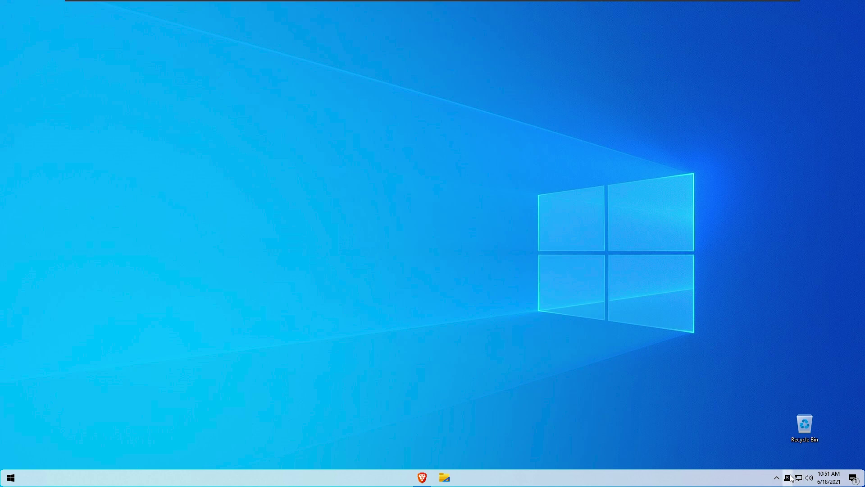
left_click(809, 478)
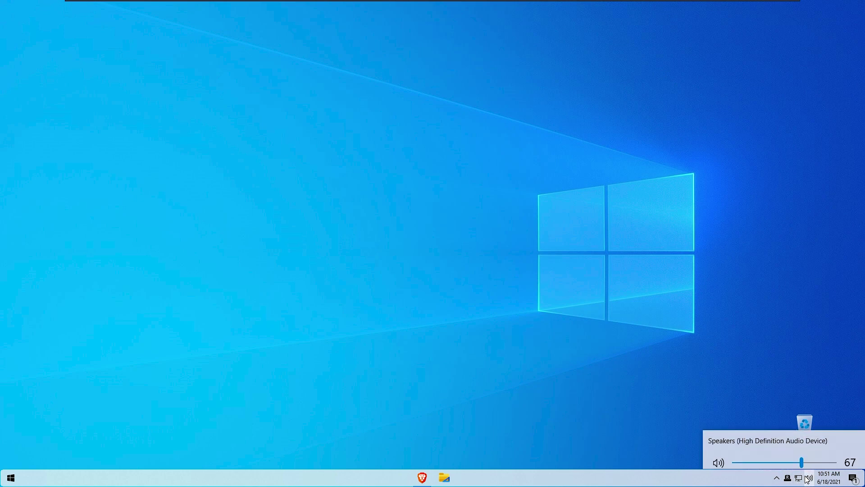
- Search Google for 'windows 11 wallpaper' in a new Brave tab
left_click(647, 420)
left_click(410, 475)
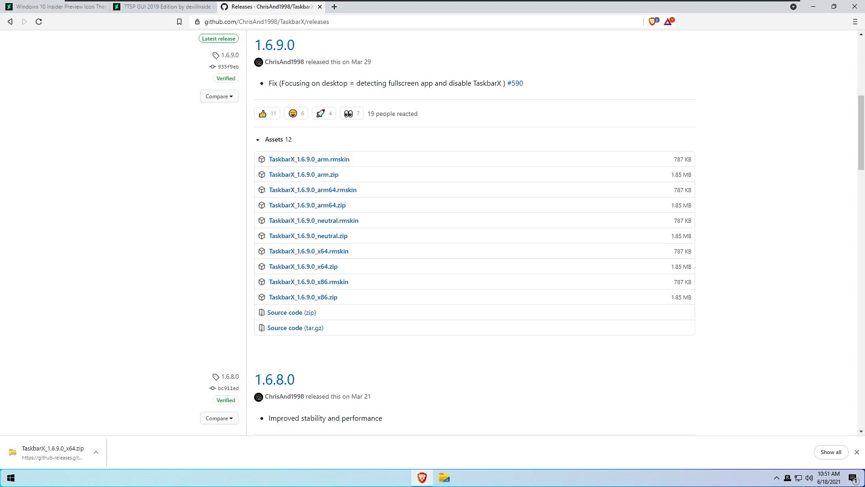
left_click(334, 11)
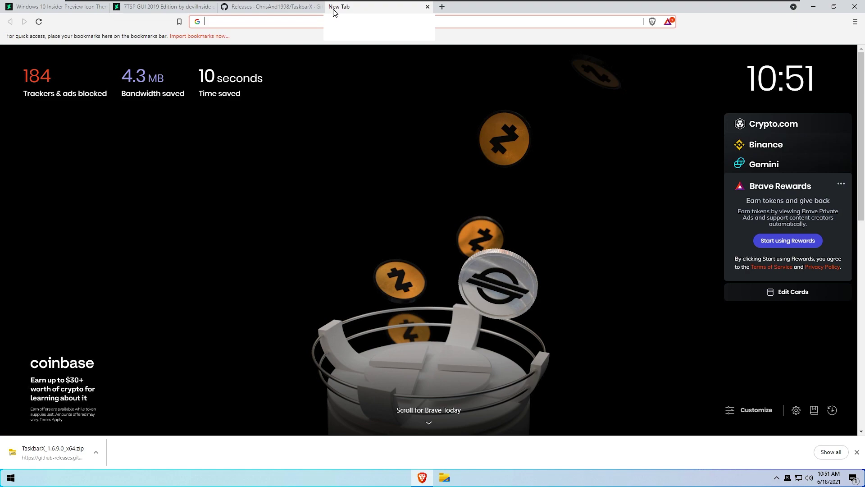
type("window")
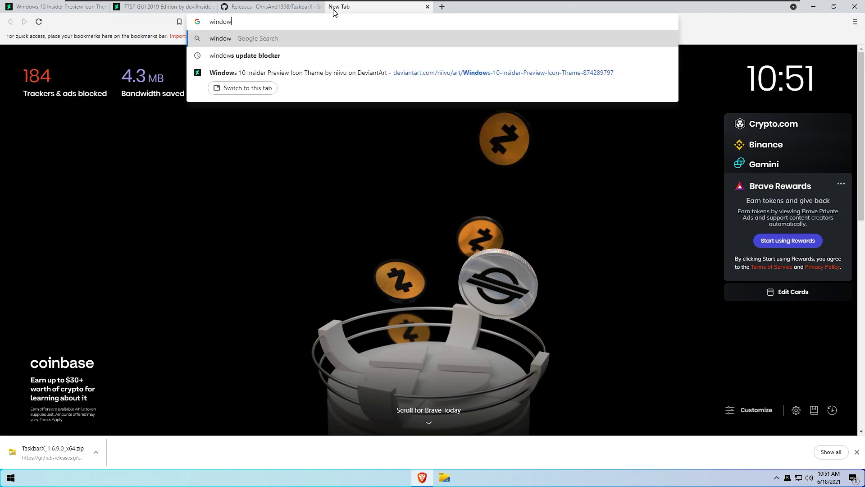
type("s 11 w")
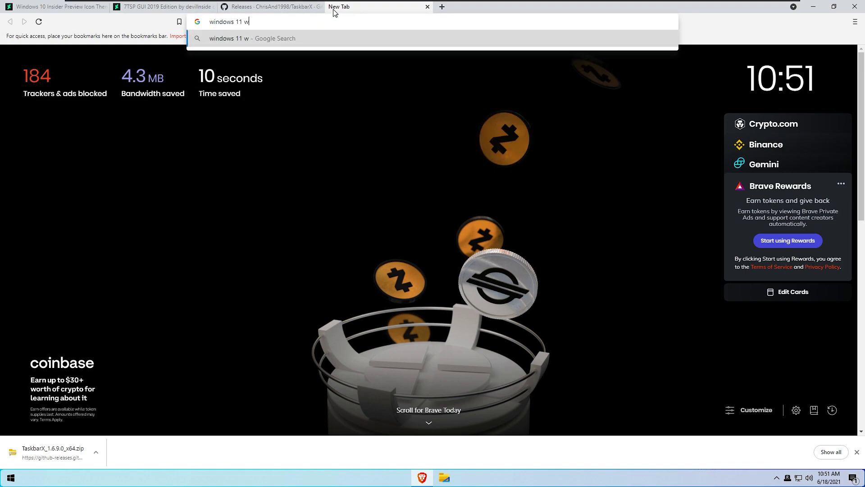
type("allpaper")
key("Return")
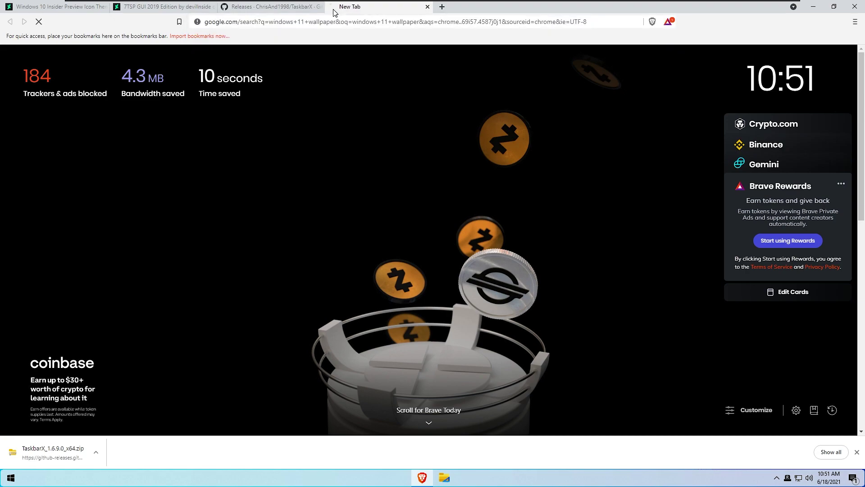
- Scroll the results and open the wccftech Windows 11 wallpaper article
scroll(411, 187, "down", 3)
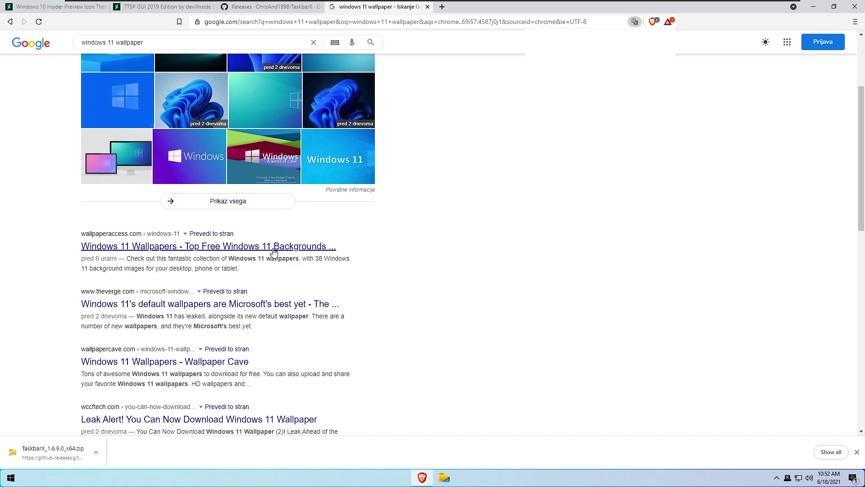
scroll(281, 260, "down", 1)
scroll(282, 265, "down", 2)
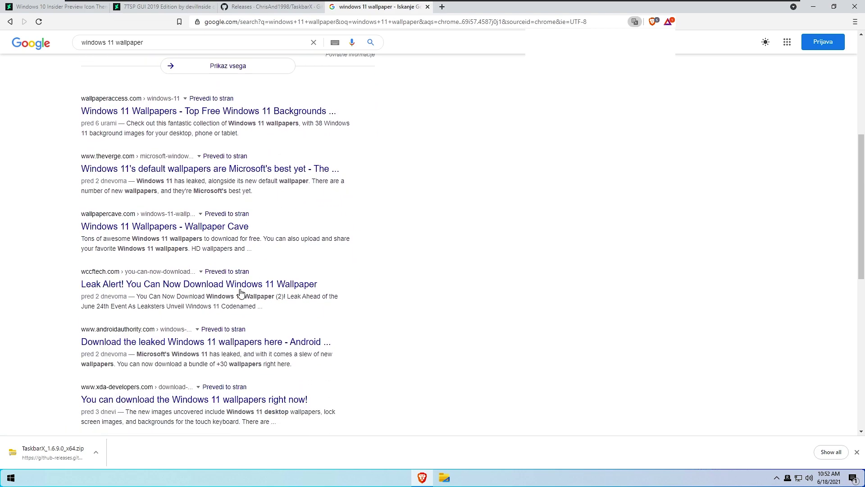
left_click(246, 285)
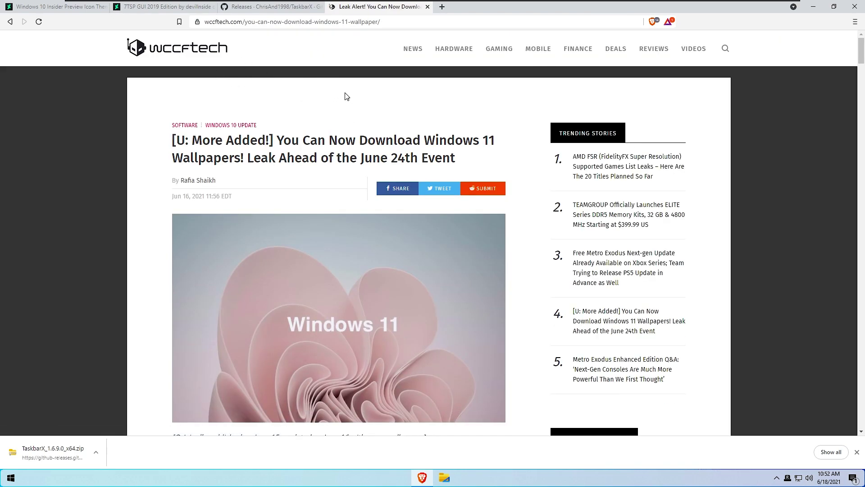
- Scroll through the wccftech article's leaked Windows 11 wallpapers
scroll(354, 97, "down", 13)
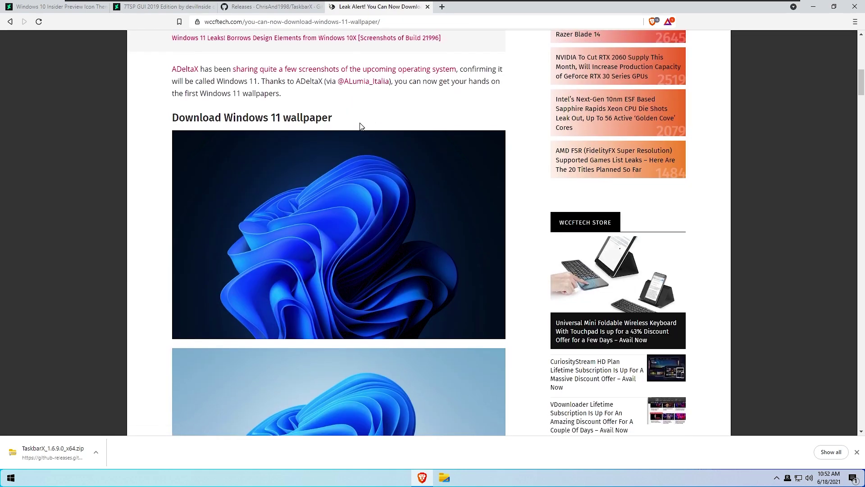
scroll(356, 123, "up", 4)
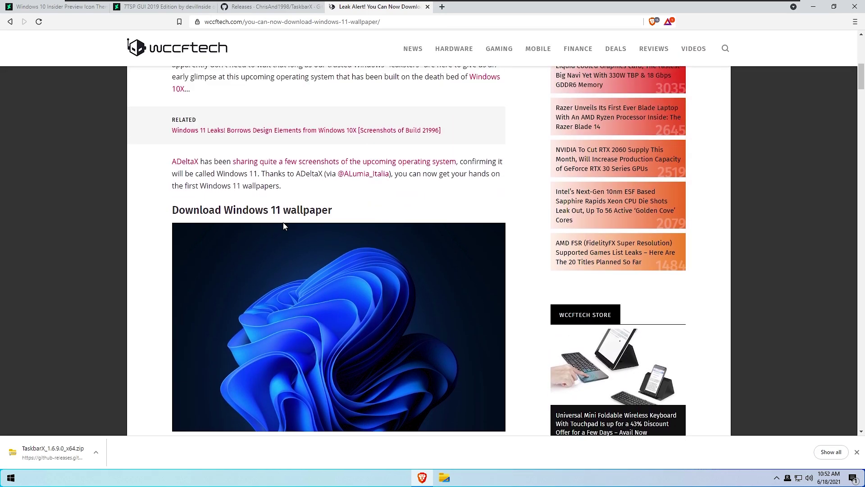
scroll(293, 225, "down", 9)
scroll(305, 227, "down", 20)
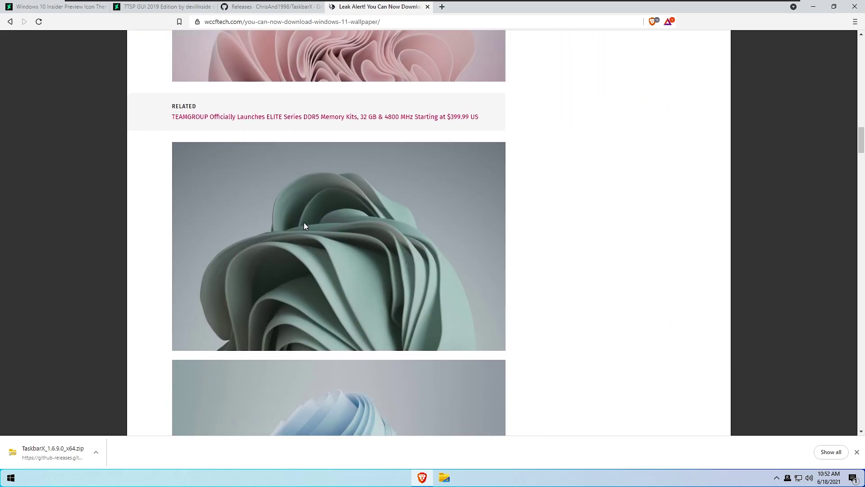
scroll(304, 223, "down", 20)
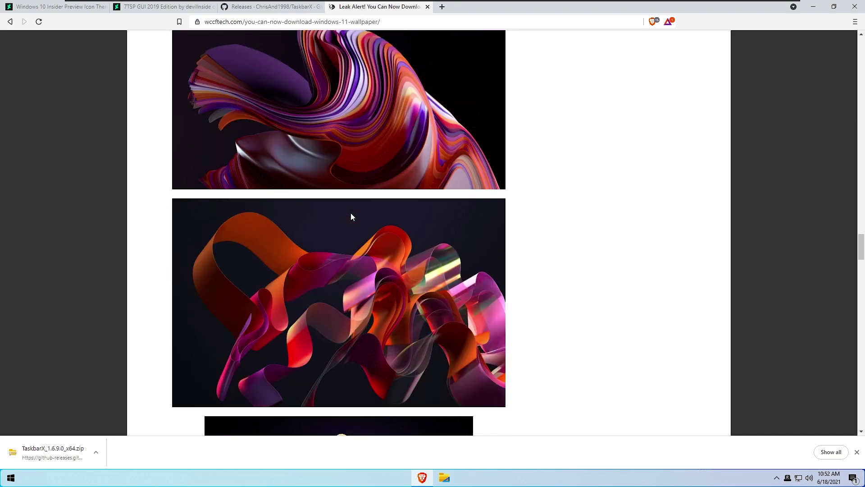
scroll(352, 220, "down", 15)
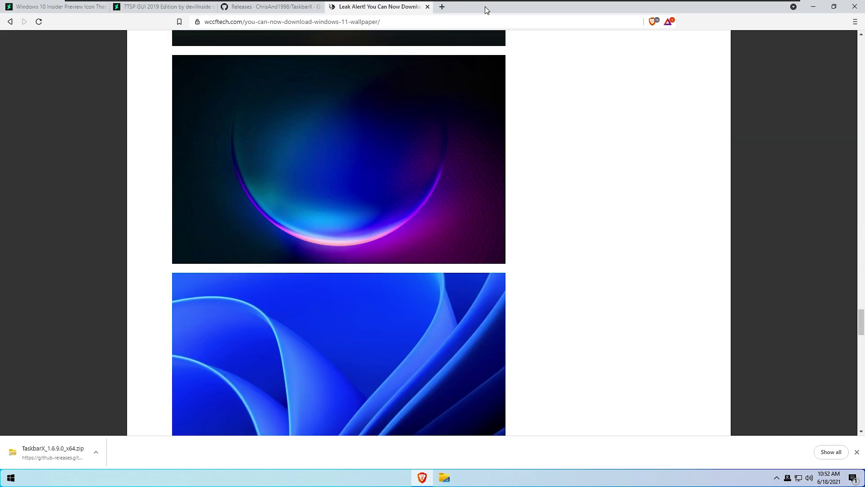
scroll(412, 186, "down", 9)
scroll(376, 189, "up", 5)
scroll(376, 190, "down", 5)
scroll(373, 193, "up", 12)
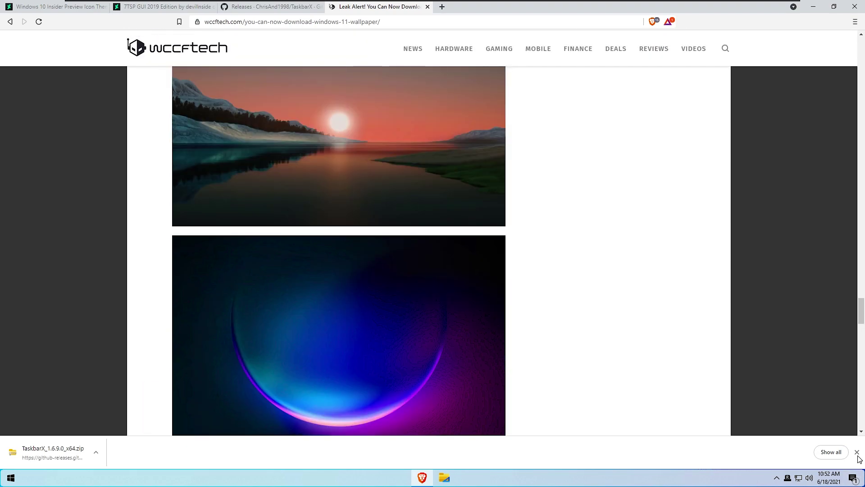
- Close the downloads bar and scroll back to the blue bloom wallpaper
left_click(857, 452)
scroll(425, 312, "up", 15)
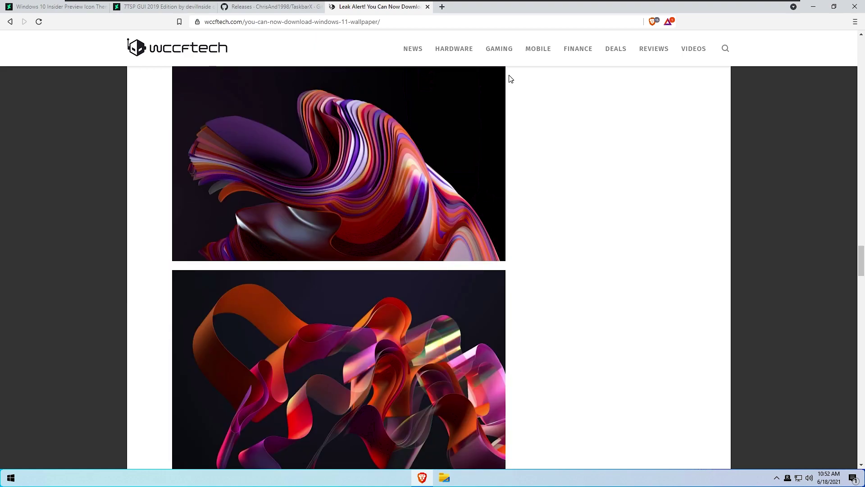
scroll(398, 193, "up", 20)
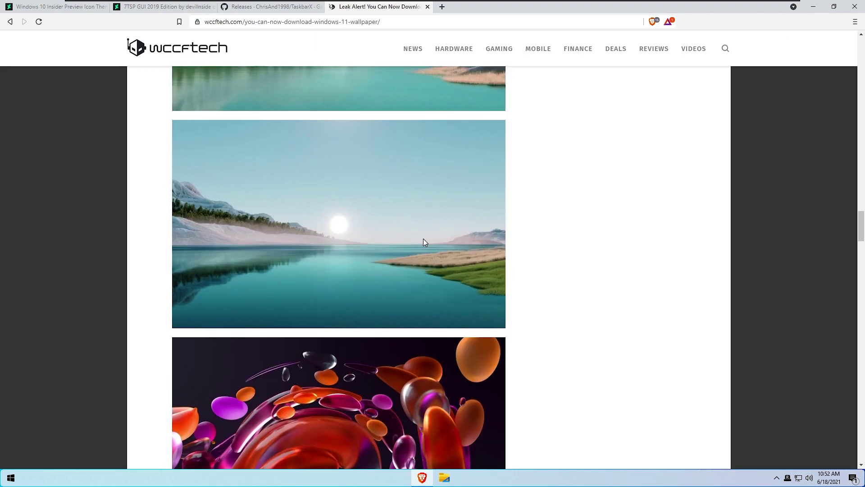
scroll(418, 225, "up", 20)
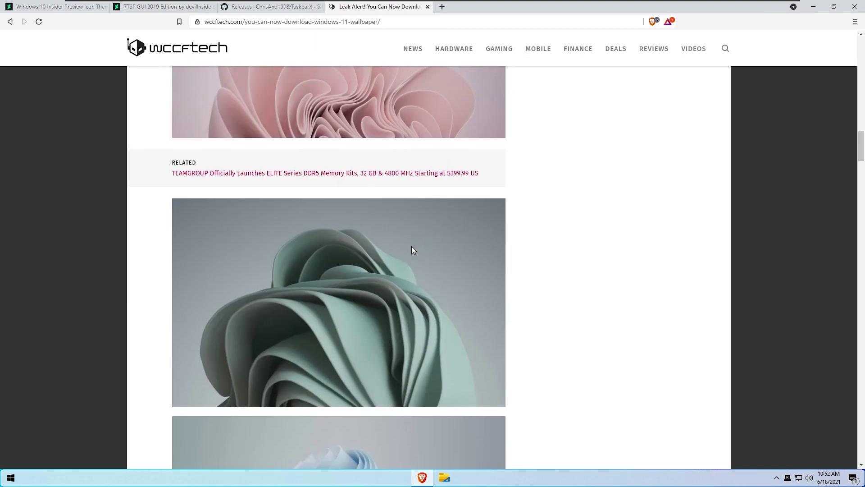
scroll(388, 259, "up", 5)
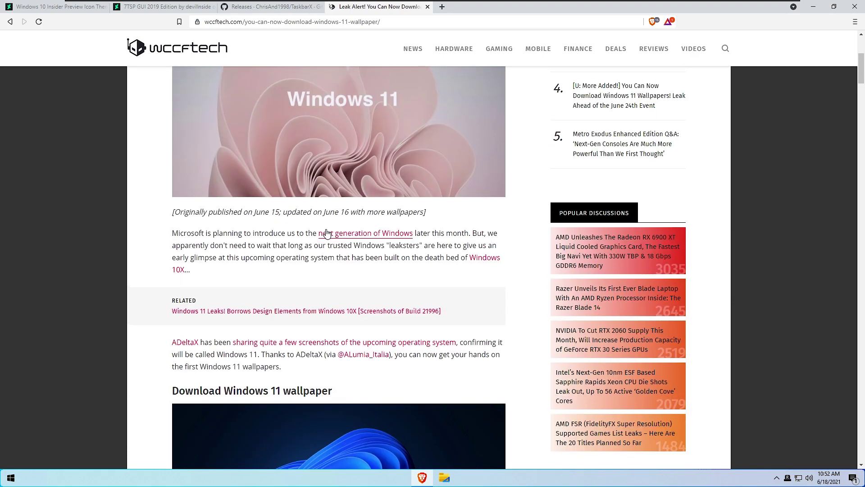
scroll(279, 282, "down", 2)
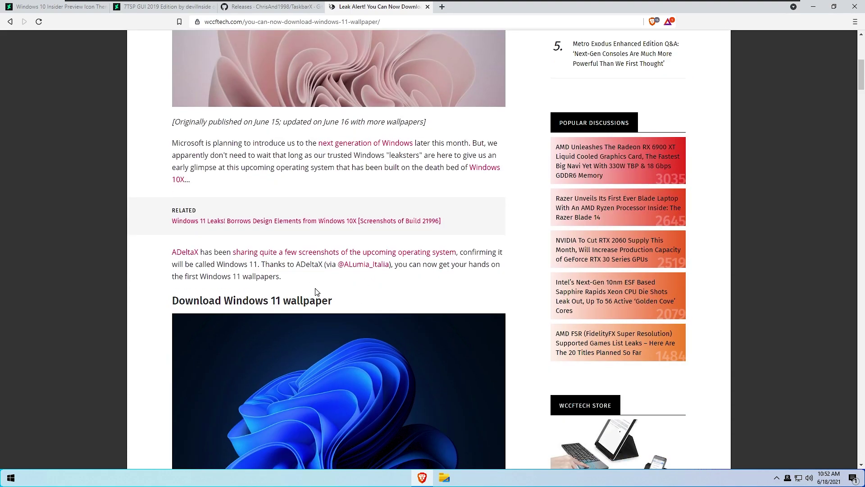
scroll(315, 292, "down", 3)
- Open the blue bloom wallpaper full-size in a new tab and save it to Downloads
right_click(357, 328)
left_click(383, 335)
left_click(489, 7)
right_click(417, 215)
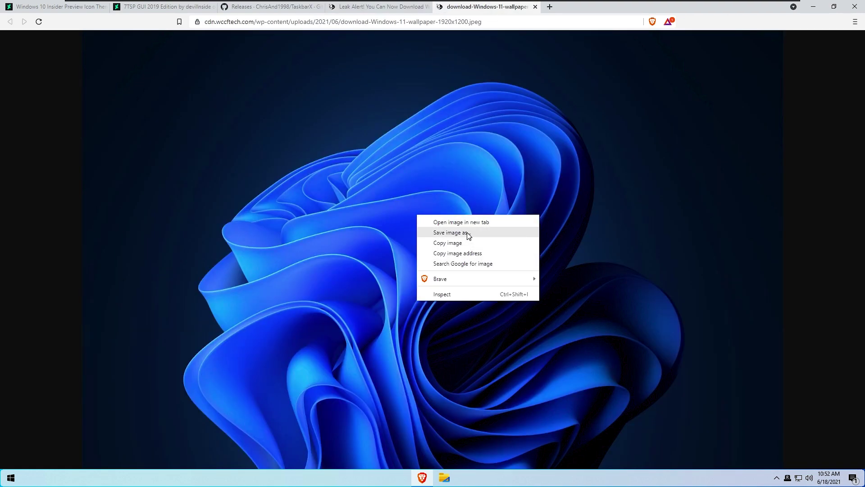
left_click(468, 233)
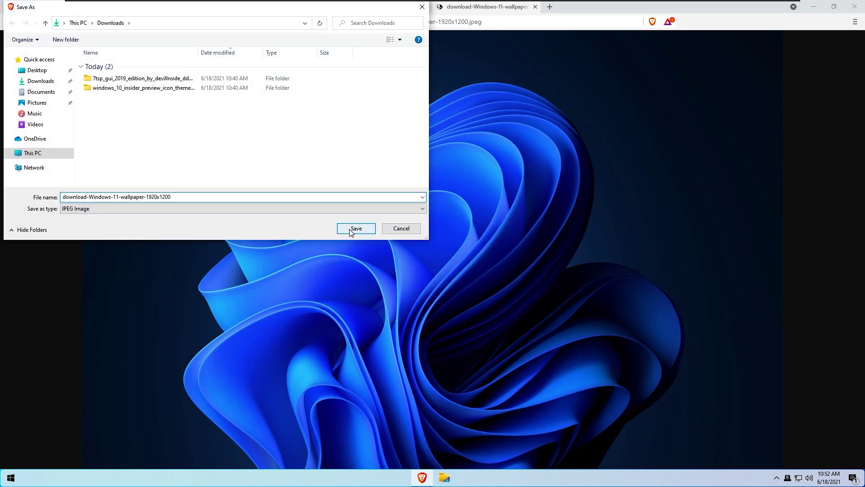
left_click(354, 227)
- Show the saved JPEG in its folder, set it as desktop background, and minimize Explorer
right_click(49, 451)
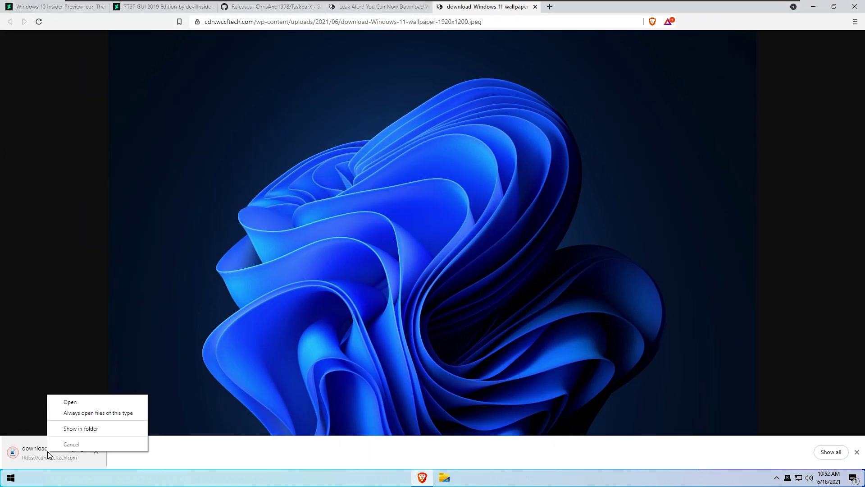
left_click(116, 431)
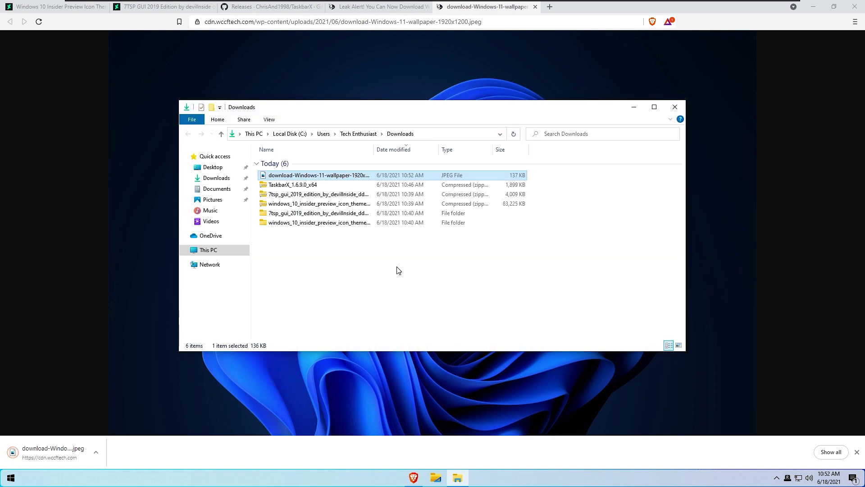
right_click(338, 175)
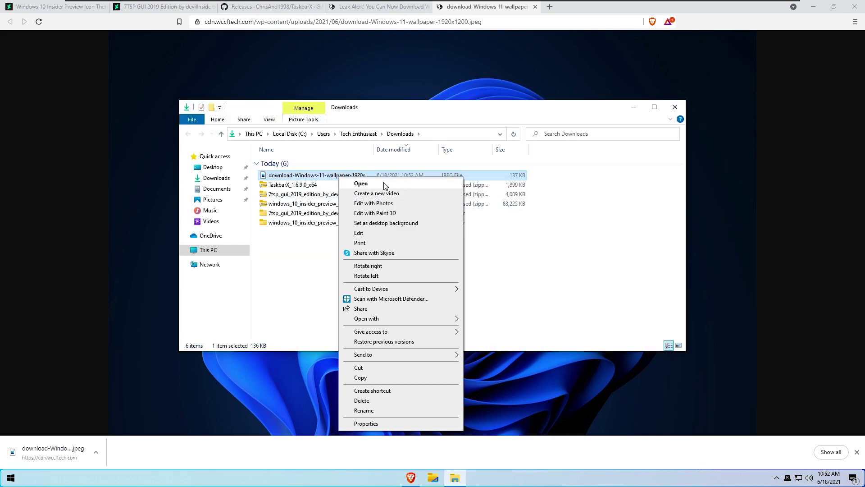
left_click(408, 224)
left_click(634, 106)
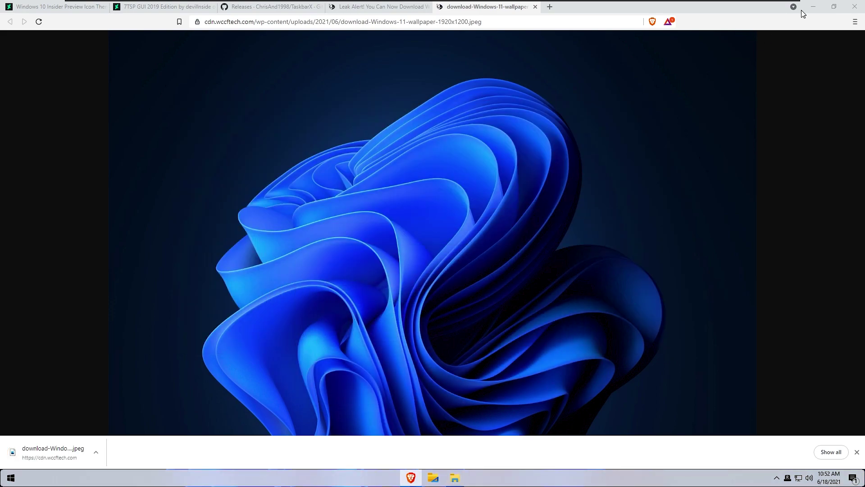
- Minimize Brave to reveal the blue bloom wallpaper on the desktop
left_click(817, 7)
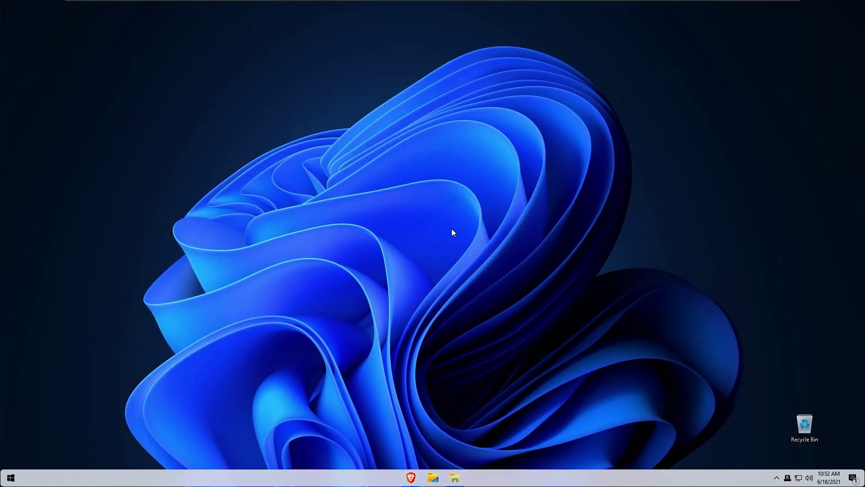